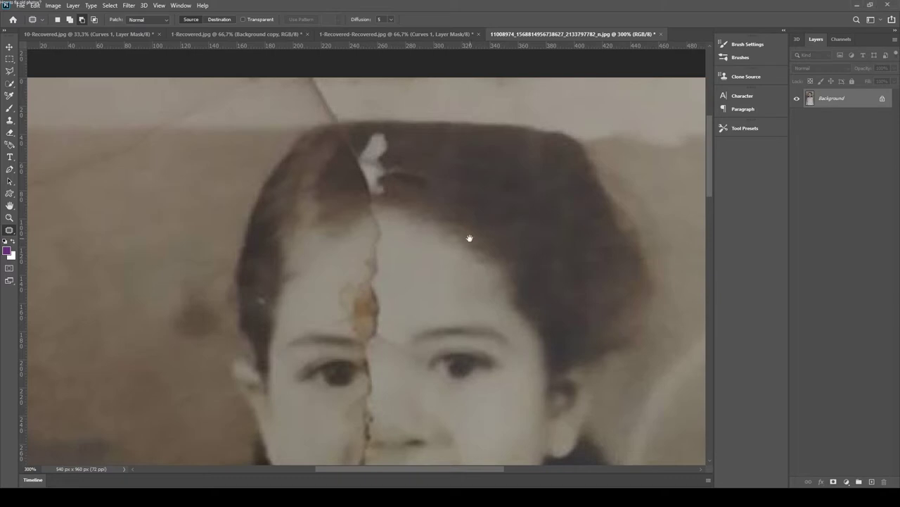
Scroll over the torn photo to survey its cracks and stains.
{"action": "scroll", "coordinate": [454, 260], "scroll_direction": "down", "scroll_amount": 2}
{"action": "scroll", "coordinate": [462, 211], "scroll_direction": "down", "scroll_amount": 1}
{"action": "scroll", "coordinate": [450, 215], "scroll_direction": "down", "scroll_amount": 3}
{"action": "scroll", "coordinate": [437, 232], "scroll_direction": "down", "scroll_amount": 4}
{"action": "scroll", "coordinate": [436, 197], "scroll_direction": "down", "scroll_amount": 5}
{"action": "scroll", "coordinate": [422, 246], "scroll_direction": "up", "scroll_amount": 9}
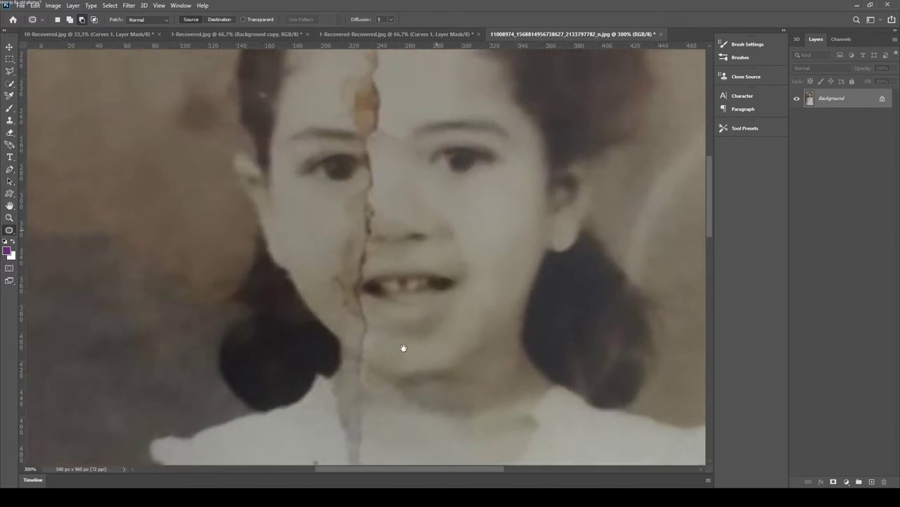
{"action": "scroll", "coordinate": [407, 352], "scroll_direction": "down", "scroll_amount": 1}
{"action": "scroll", "coordinate": [407, 352], "scroll_direction": "down", "scroll_amount": 1}
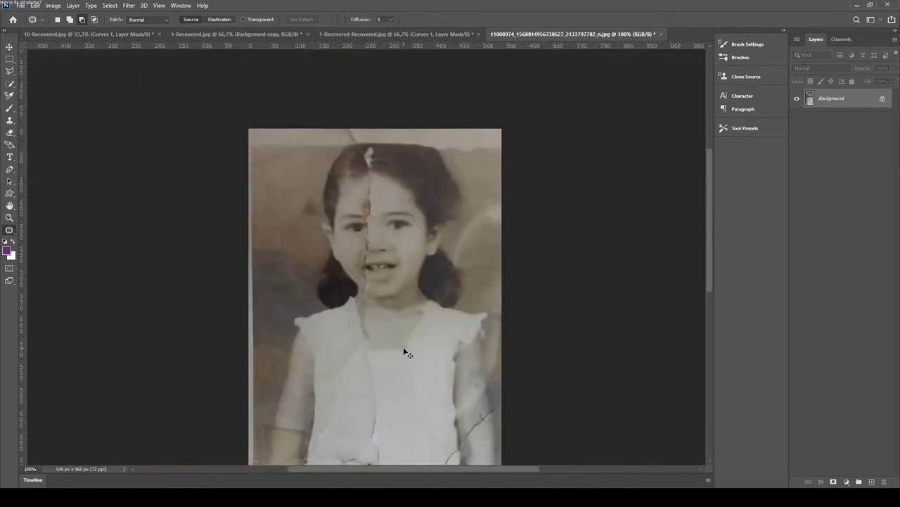
Zoom in on the girl's face and duplicate Background as Layer 1.
{"action": "mouse_move", "coordinate": [373, 321]}
{"action": "left_mouse_down"}
{"action": "mouse_move", "coordinate": [406, 206]}
{"action": "mouse_move", "coordinate": [375, 331]}
{"action": "left_mouse_up"}
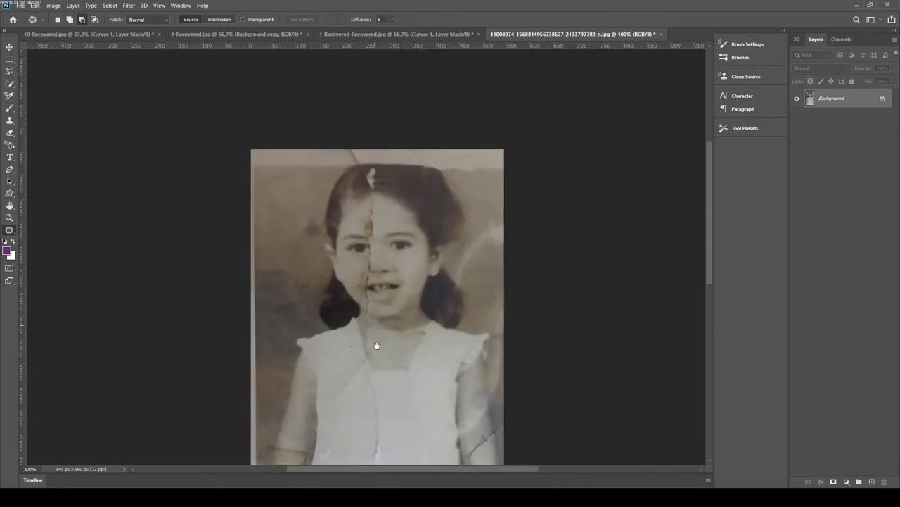
{"action": "key", "text": "ctrl+plus"}
{"action": "key", "text": "ctrl+plus"}
{"action": "key", "text": "ctrl+plus"}
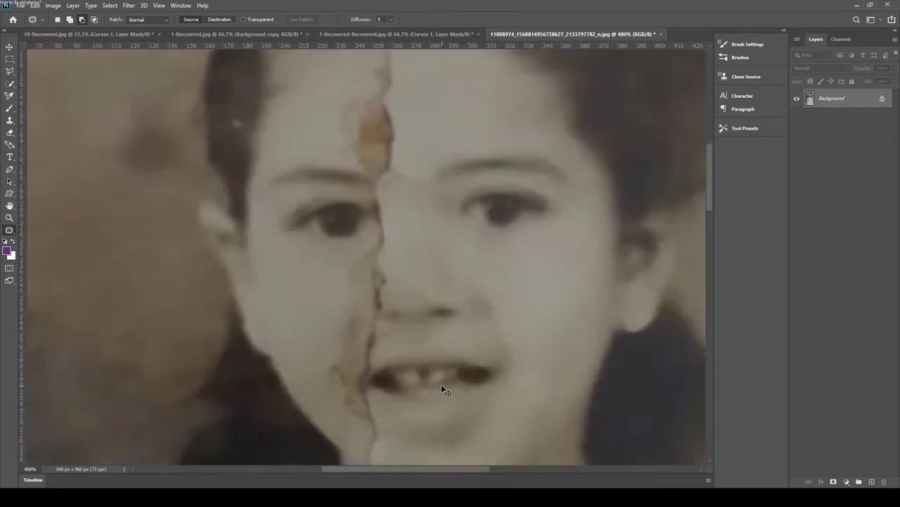
{"action": "left_click_drag", "start_coordinate": [451, 209], "coordinate": [443, 291]}
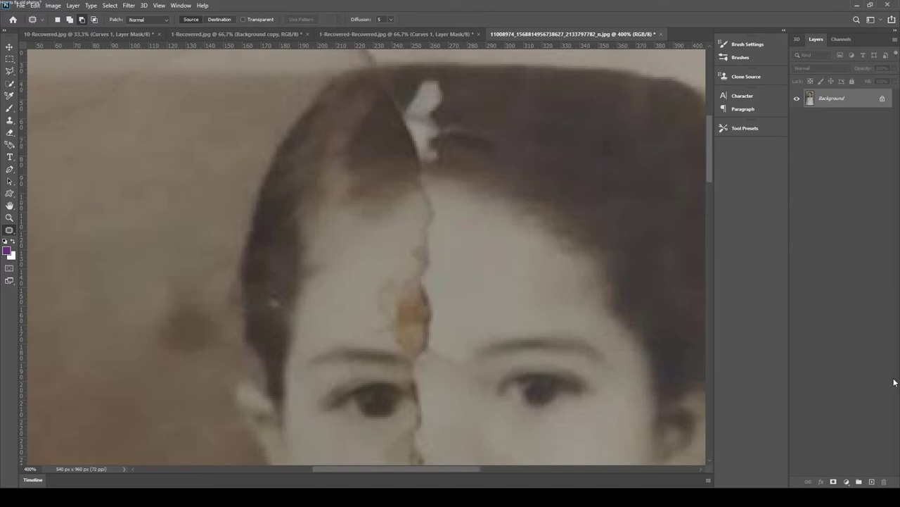
{"action": "key", "text": "ctrl+j"}
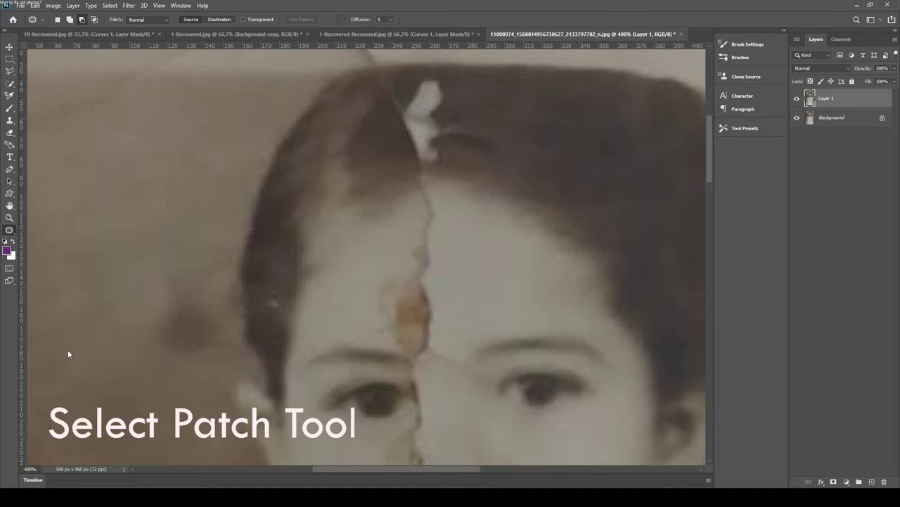
Patch the forehead crack and the orange stain with clean neighbouring skin.
{"action": "left_click_drag", "start_coordinate": [443, 209], "coordinate": [416, 220]}
{"action": "mouse_move", "coordinate": [418, 273]}
{"action": "left_mouse_down"}
{"action": "mouse_move", "coordinate": [445, 205]}
{"action": "mouse_move", "coordinate": [444, 301]}
{"action": "left_mouse_up"}
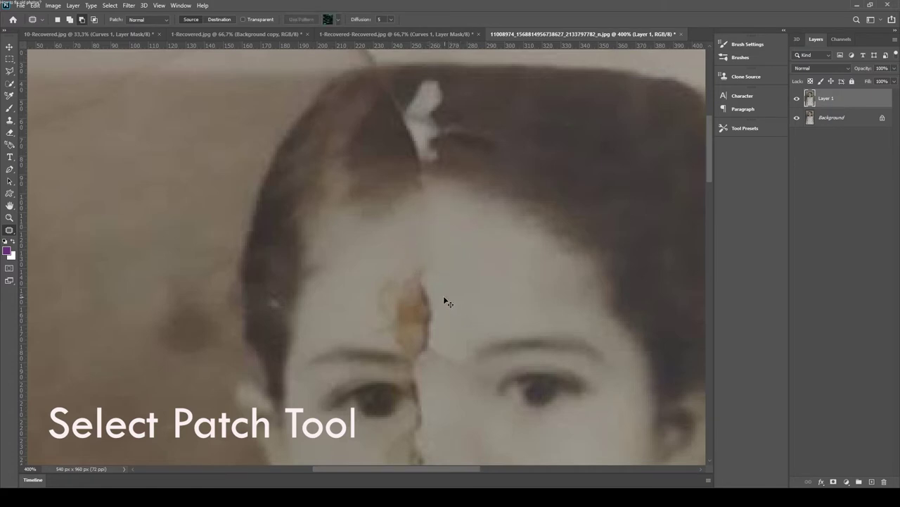
{"action": "key", "text": "ctrl+d"}
{"action": "left_click_drag", "start_coordinate": [442, 293], "coordinate": [442, 237]}
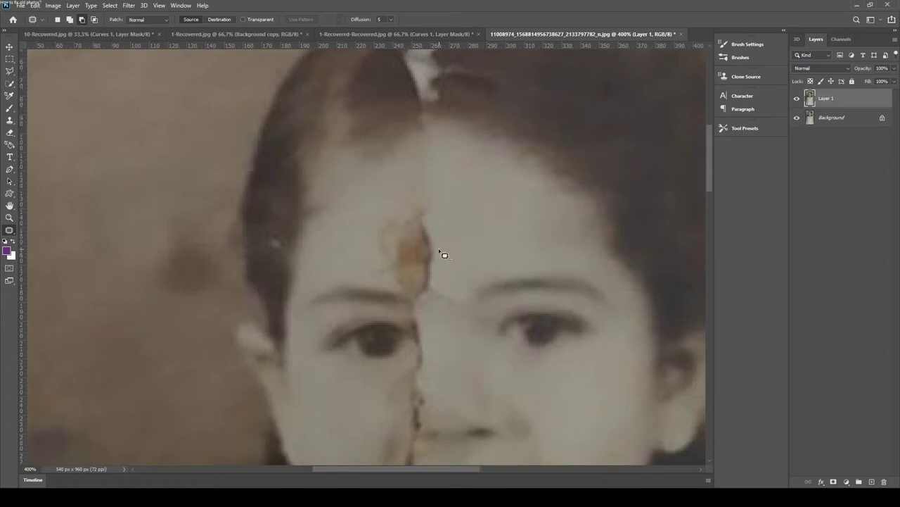
{"action": "left_click_drag", "start_coordinate": [414, 198], "coordinate": [390, 202]}
{"action": "mouse_move", "coordinate": [376, 241]}
{"action": "left_mouse_down"}
{"action": "mouse_move", "coordinate": [387, 276]}
{"action": "mouse_move", "coordinate": [417, 299]}
{"action": "mouse_move", "coordinate": [434, 268]}
{"action": "mouse_move", "coordinate": [432, 235]}
{"action": "mouse_move", "coordinate": [421, 201]}
{"action": "mouse_move", "coordinate": [404, 217]}
{"action": "mouse_move", "coordinate": [434, 223]}
{"action": "mouse_move", "coordinate": [468, 207]}
{"action": "mouse_move", "coordinate": [467, 198]}
{"action": "left_mouse_up"}
{"action": "key", "text": "ctrl+d"}
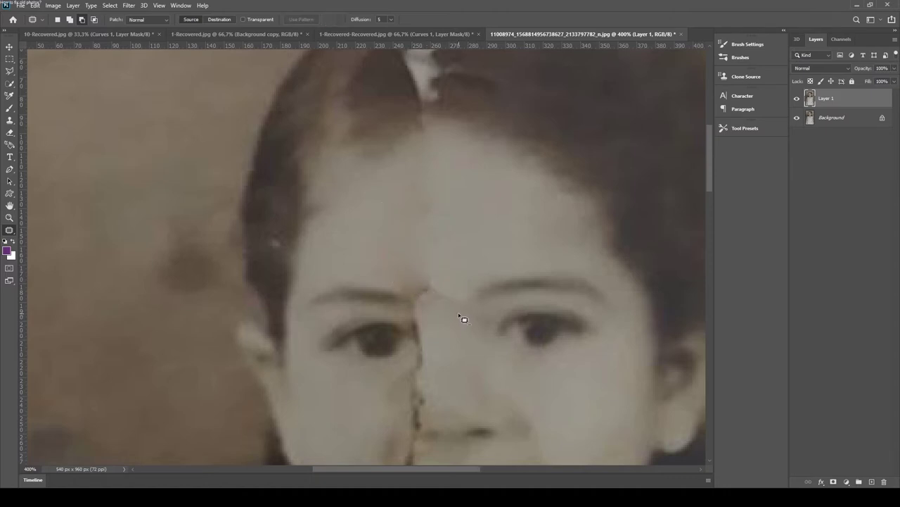
Patch the remaining small spot on the forehead.
{"action": "left_click_drag", "start_coordinate": [443, 292], "coordinate": [444, 232]}
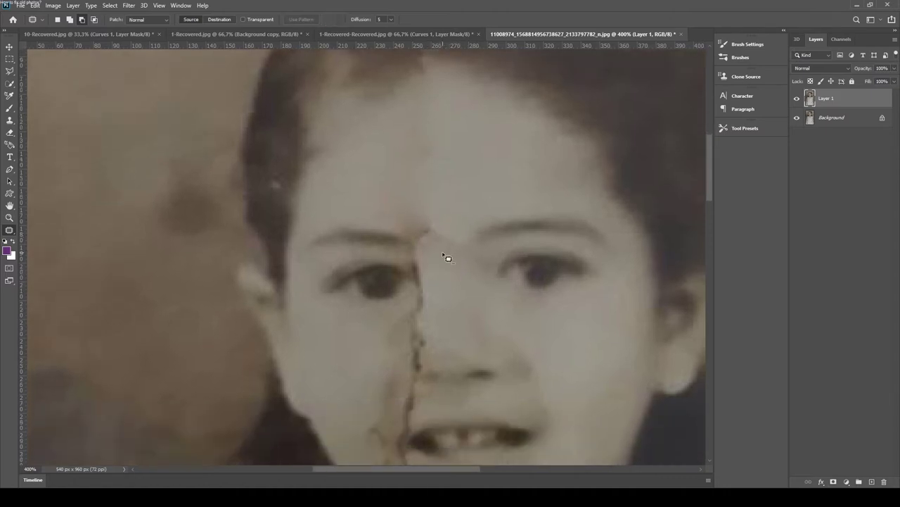
{"action": "mouse_move", "coordinate": [400, 198]}
{"action": "left_mouse_down"}
{"action": "mouse_move", "coordinate": [393, 229]}
{"action": "mouse_move", "coordinate": [412, 203]}
{"action": "mouse_move", "coordinate": [397, 202]}
{"action": "mouse_move", "coordinate": [428, 168]}
{"action": "left_mouse_up"}
{"action": "key", "text": "ctrl+d"}
Patch the crack on the neck below the chin.
{"action": "left_click_drag", "start_coordinate": [494, 330], "coordinate": [493, 233]}
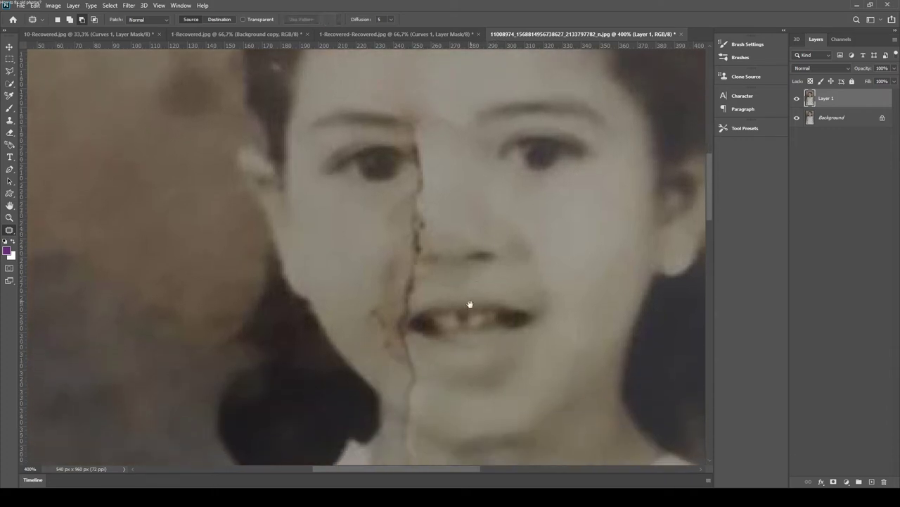
{"action": "mouse_move", "coordinate": [464, 310]}
{"action": "left_mouse_down"}
{"action": "mouse_move", "coordinate": [465, 345]}
{"action": "mouse_move", "coordinate": [438, 237]}
{"action": "mouse_move", "coordinate": [438, 136]}
{"action": "left_mouse_up"}
{"action": "mouse_move", "coordinate": [438, 321]}
{"action": "left_mouse_down"}
{"action": "mouse_move", "coordinate": [447, 203]}
{"action": "mouse_move", "coordinate": [436, 305]}
{"action": "left_mouse_up"}
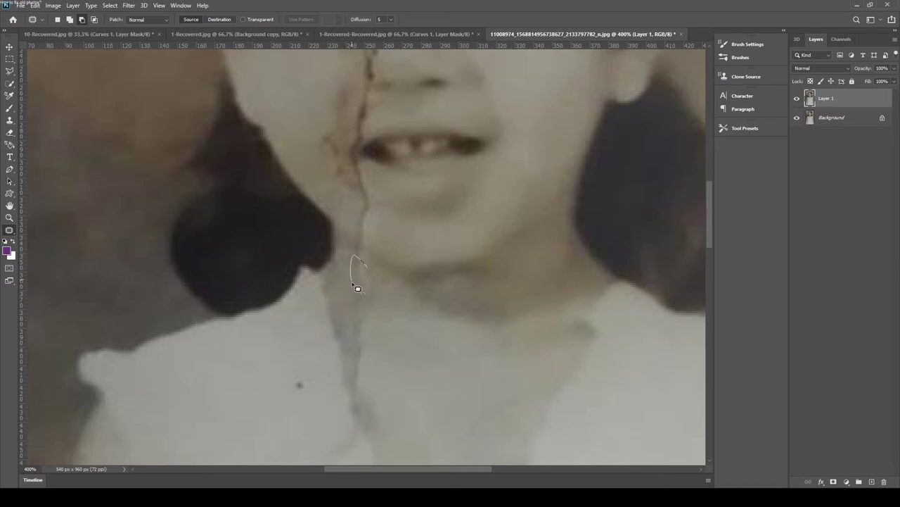
{"action": "mouse_move", "coordinate": [356, 285]}
{"action": "left_mouse_down"}
{"action": "mouse_move", "coordinate": [375, 290]}
{"action": "mouse_move", "coordinate": [395, 320]}
{"action": "left_mouse_up"}
{"action": "key", "text": "ctrl+d"}
Patch the crack running across the collar.
{"action": "scroll", "coordinate": [406, 344], "scroll_direction": "down", "scroll_amount": 2}
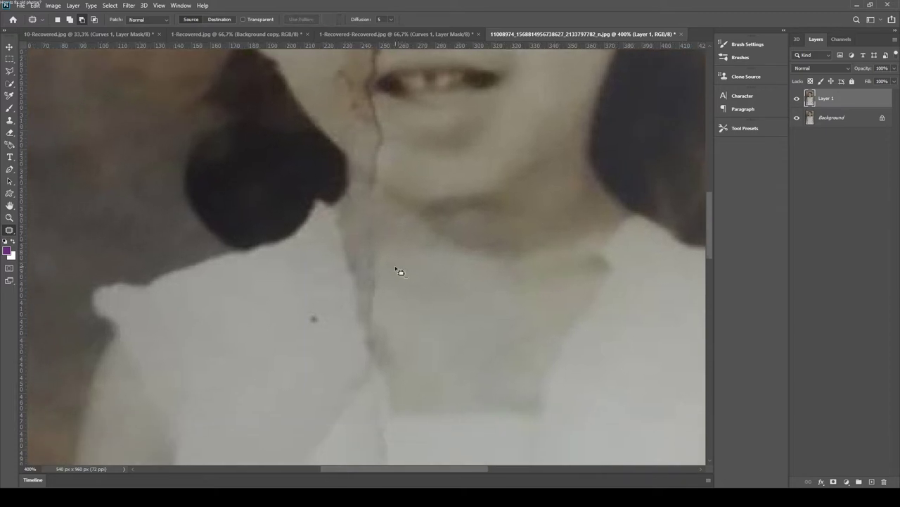
{"action": "left_click_drag", "start_coordinate": [377, 255], "coordinate": [386, 308]}
{"action": "mouse_move", "coordinate": [385, 309]}
{"action": "left_mouse_down"}
{"action": "mouse_move", "coordinate": [377, 255]}
{"action": "mouse_move", "coordinate": [392, 317]}
{"action": "left_mouse_up"}
{"action": "key", "text": "ctrl+d"}
Patch the crack just below the mouth and reframe the face.
{"action": "left_click_drag", "start_coordinate": [442, 261], "coordinate": [408, 324]}
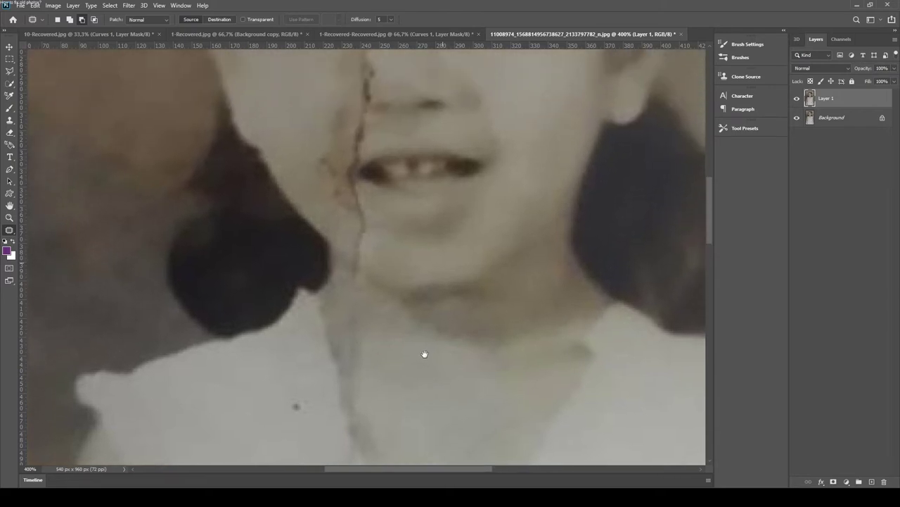
{"action": "mouse_move", "coordinate": [378, 250]}
{"action": "left_mouse_down"}
{"action": "mouse_move", "coordinate": [347, 247]}
{"action": "mouse_move", "coordinate": [369, 283]}
{"action": "mouse_move", "coordinate": [378, 249]}
{"action": "mouse_move", "coordinate": [387, 269]}
{"action": "left_mouse_up"}
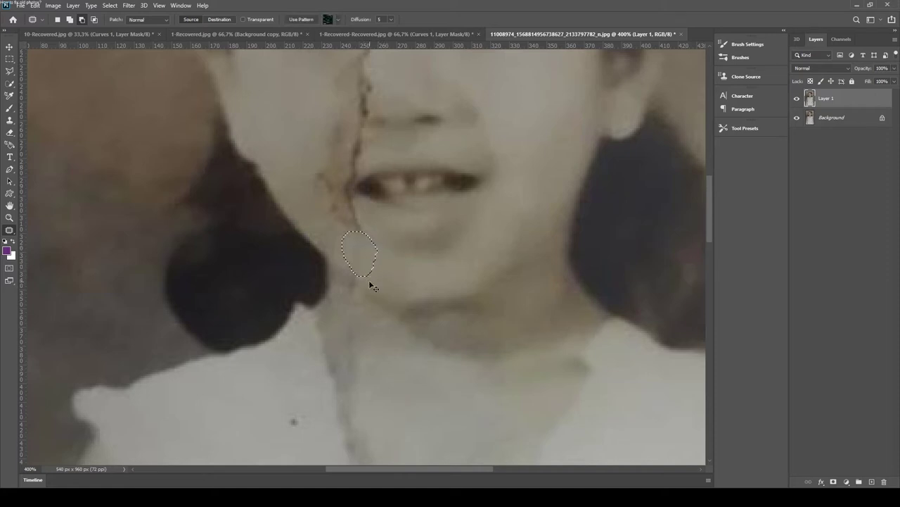
{"action": "key", "text": "ctrl+d"}
{"action": "left_click_drag", "start_coordinate": [402, 252], "coordinate": [408, 357]}
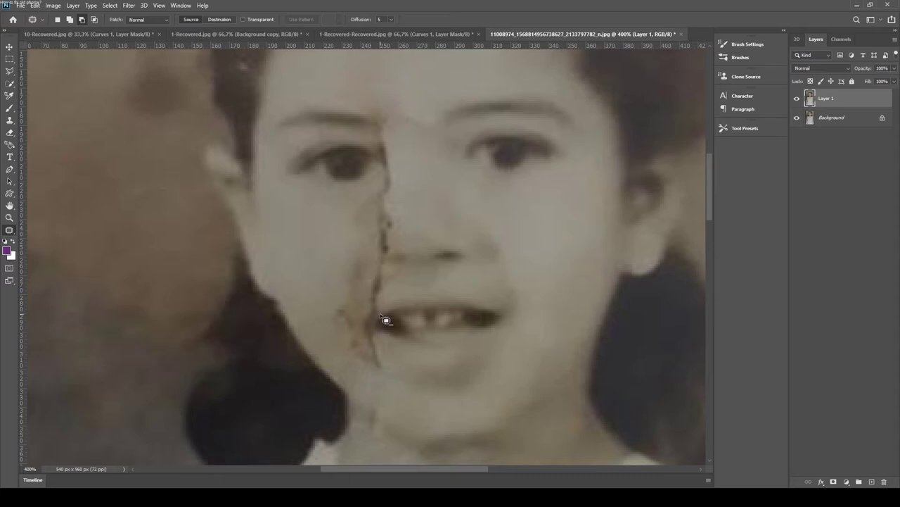
{"action": "left_click_drag", "start_coordinate": [398, 286], "coordinate": [408, 280]}
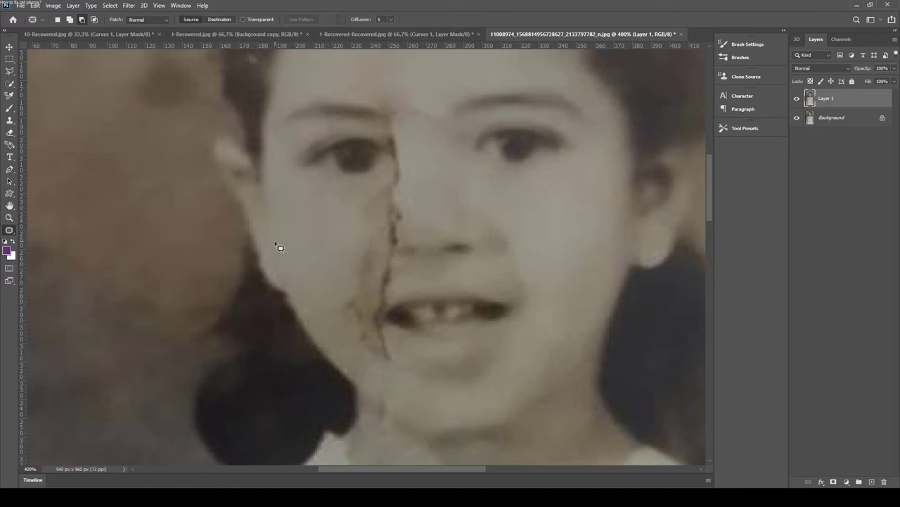
Set the Patch Tool to Destination and copy clean skin over the nose crack.
{"action": "left_click", "coordinate": [214, 20]}
{"action": "left_click_drag", "start_coordinate": [486, 213], "coordinate": [493, 251]}
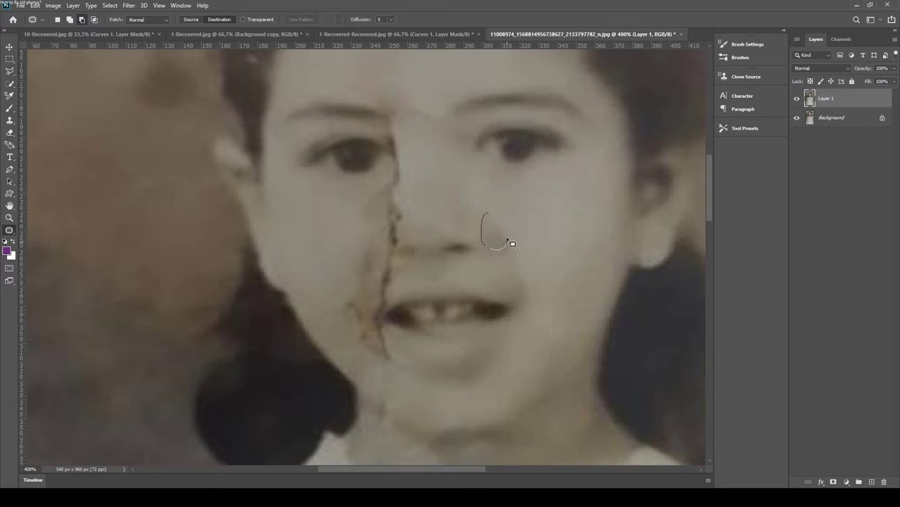
{"action": "mouse_move", "coordinate": [513, 242]}
{"action": "left_mouse_down"}
{"action": "mouse_move", "coordinate": [486, 213]}
{"action": "mouse_move", "coordinate": [462, 225]}
{"action": "mouse_move", "coordinate": [390, 225]}
{"action": "mouse_move", "coordinate": [381, 238]}
{"action": "left_mouse_up"}
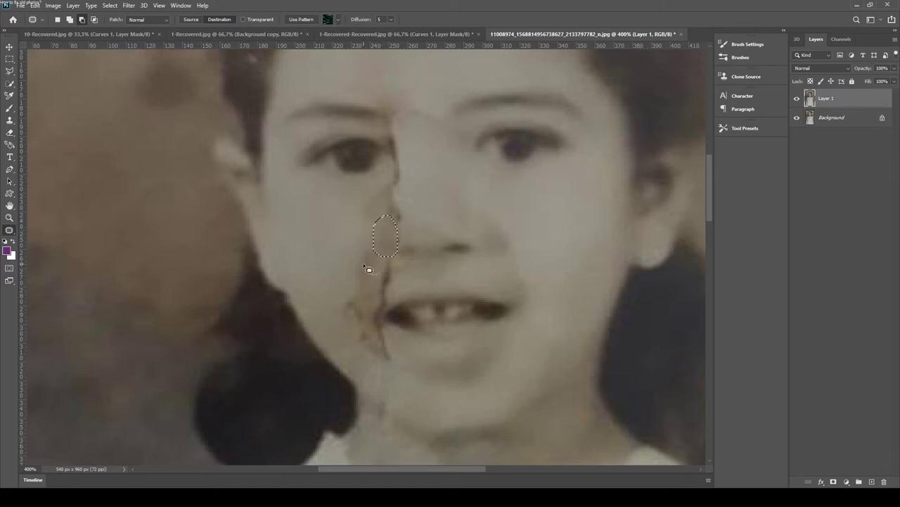
{"action": "key", "text": "ctrl+d"}
Move another strip of clean skin over the crack beside the nose.
{"action": "left_click_drag", "start_coordinate": [472, 229], "coordinate": [477, 246]}
{"action": "key", "text": "ctrl+d"}
{"action": "left_click_drag", "start_coordinate": [476, 246], "coordinate": [446, 244]}
{"action": "mouse_move", "coordinate": [455, 262]}
{"action": "left_mouse_down"}
{"action": "mouse_move", "coordinate": [466, 245]}
{"action": "mouse_move", "coordinate": [406, 250]}
{"action": "left_mouse_up"}
{"action": "key", "text": "ctrl+d"}
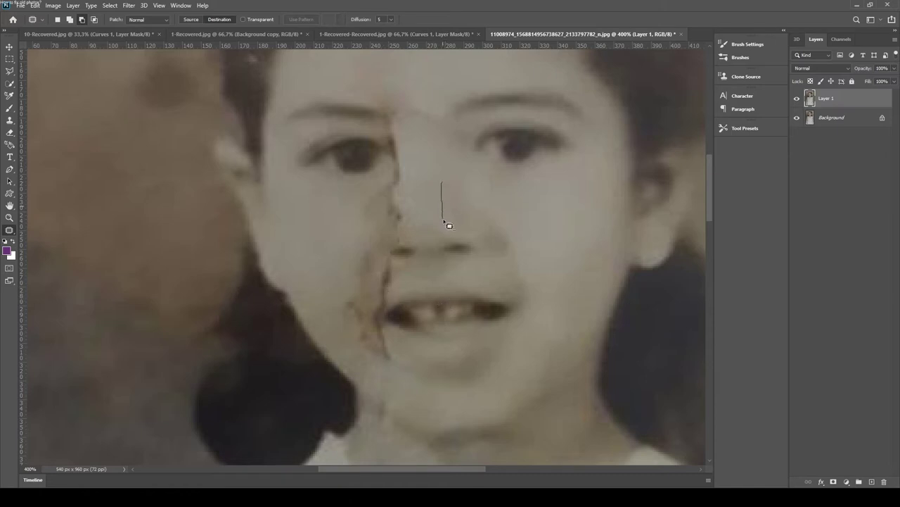
Patch one more area beside the nose and begin outlining below the left eye.
{"action": "mouse_move", "coordinate": [444, 222]}
{"action": "left_mouse_down"}
{"action": "mouse_move", "coordinate": [459, 209]}
{"action": "mouse_move", "coordinate": [396, 211]}
{"action": "left_mouse_up"}
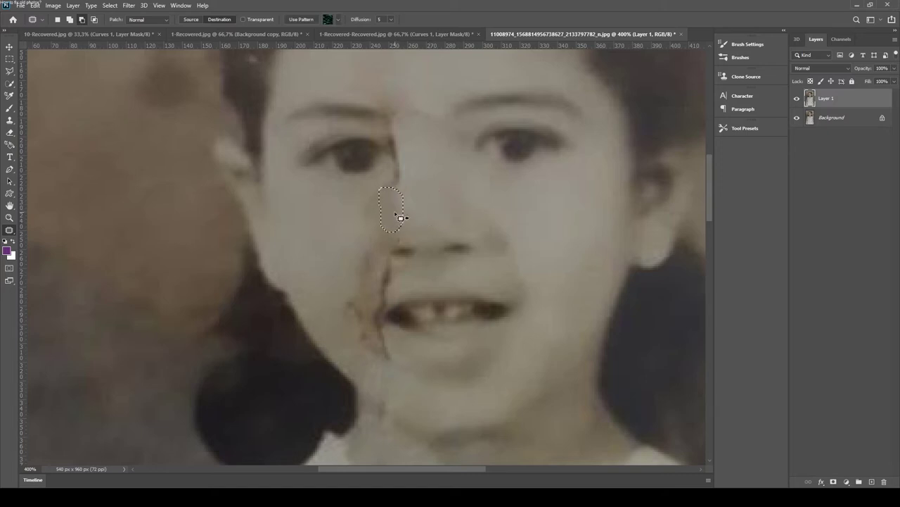
{"action": "key", "text": "ctrl+d"}
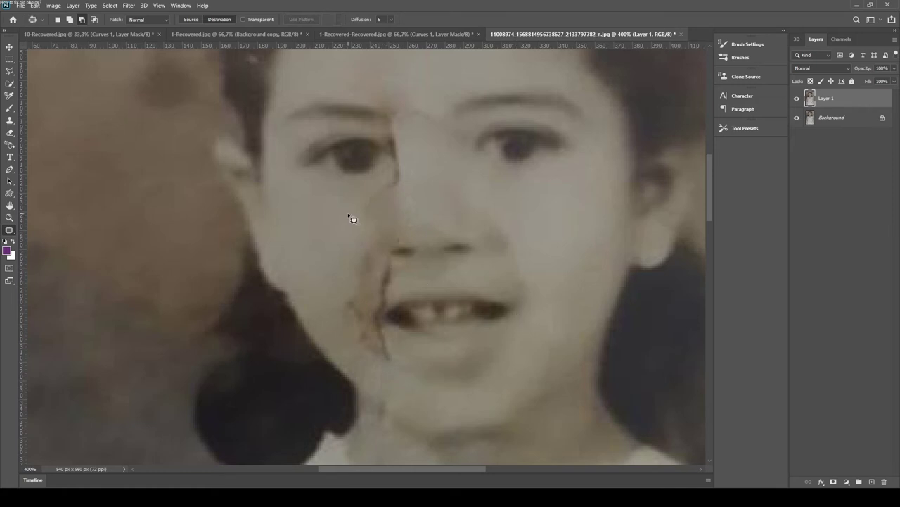
{"action": "left_click_drag", "start_coordinate": [333, 206], "coordinate": [334, 222]}
Patch the spot below the left eye and the crack from nose toward mouth.
{"action": "mouse_move", "coordinate": [366, 248]}
{"action": "left_mouse_down"}
{"action": "mouse_move", "coordinate": [336, 211]}
{"action": "mouse_move", "coordinate": [377, 246]}
{"action": "left_mouse_up"}
{"action": "key", "text": "ctrl+d"}
{"action": "mouse_move", "coordinate": [367, 227]}
{"action": "left_mouse_down"}
{"action": "mouse_move", "coordinate": [354, 187]}
{"action": "mouse_move", "coordinate": [385, 187]}
{"action": "left_mouse_up"}
{"action": "mouse_move", "coordinate": [404, 265]}
{"action": "left_mouse_down"}
{"action": "mouse_move", "coordinate": [395, 289]}
{"action": "mouse_move", "coordinate": [415, 298]}
{"action": "mouse_move", "coordinate": [413, 273]}
{"action": "left_mouse_up"}
{"action": "key", "text": "ctrl+d"}
Patch the upper lip and the blemish left of the lower lip.
{"action": "left_click_drag", "start_coordinate": [523, 266], "coordinate": [497, 292]}
{"action": "mouse_move", "coordinate": [497, 292]}
{"action": "left_mouse_down"}
{"action": "mouse_move", "coordinate": [524, 267]}
{"action": "mouse_move", "coordinate": [374, 270]}
{"action": "left_mouse_up"}
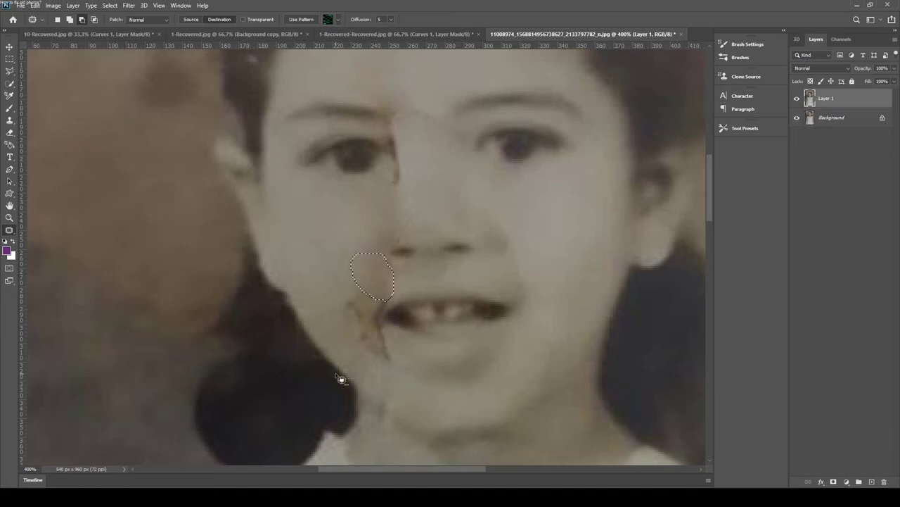
{"action": "mouse_move", "coordinate": [496, 329]}
{"action": "left_mouse_down"}
{"action": "mouse_move", "coordinate": [496, 349]}
{"action": "mouse_move", "coordinate": [527, 370]}
{"action": "left_mouse_up"}
{"action": "key", "text": "ctrl+d"}
{"action": "left_click_drag", "start_coordinate": [521, 360], "coordinate": [498, 336]}
{"action": "left_click_drag", "start_coordinate": [516, 339], "coordinate": [352, 345]}
{"action": "left_click_drag", "start_coordinate": [356, 345], "coordinate": [353, 341]}
{"action": "key", "text": "ctrl+d"}
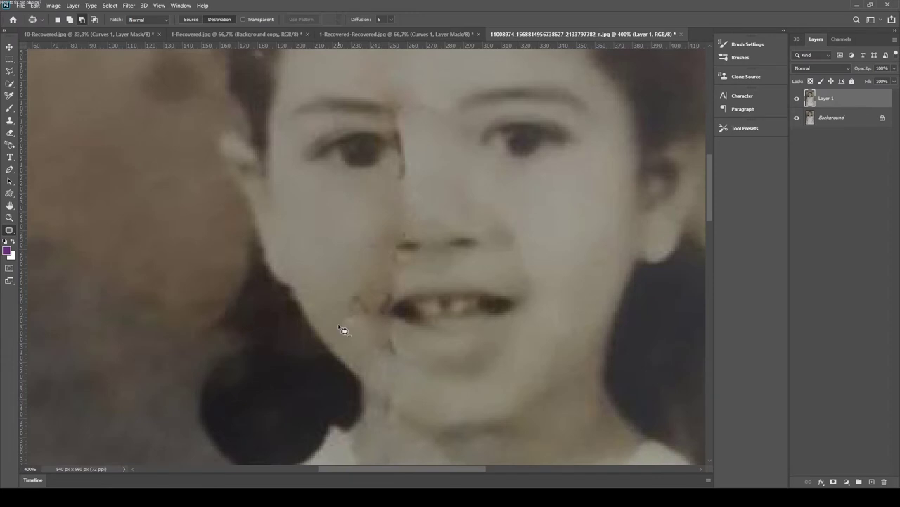
Patch the cracked cheek near the chin and the stain beside the mouth.
{"action": "mouse_move", "coordinate": [334, 320]}
{"action": "left_mouse_down"}
{"action": "mouse_move", "coordinate": [352, 361]}
{"action": "mouse_move", "coordinate": [336, 322]}
{"action": "mouse_move", "coordinate": [369, 338]}
{"action": "left_mouse_up"}
{"action": "key", "text": "ctrl+d"}
{"action": "mouse_move", "coordinate": [323, 283]}
{"action": "left_mouse_down"}
{"action": "mouse_move", "coordinate": [357, 302]}
{"action": "mouse_move", "coordinate": [325, 285]}
{"action": "left_mouse_up"}
{"action": "mouse_move", "coordinate": [354, 322]}
{"action": "left_mouse_down"}
{"action": "mouse_move", "coordinate": [353, 306]}
{"action": "mouse_move", "coordinate": [364, 368]}
{"action": "left_mouse_up"}
{"action": "key", "text": "ctrl+d"}
{"action": "mouse_move", "coordinate": [348, 277]}
{"action": "left_mouse_down"}
{"action": "mouse_move", "coordinate": [325, 298]}
{"action": "mouse_move", "coordinate": [374, 284]}
{"action": "mouse_move", "coordinate": [349, 315]}
{"action": "left_mouse_up"}
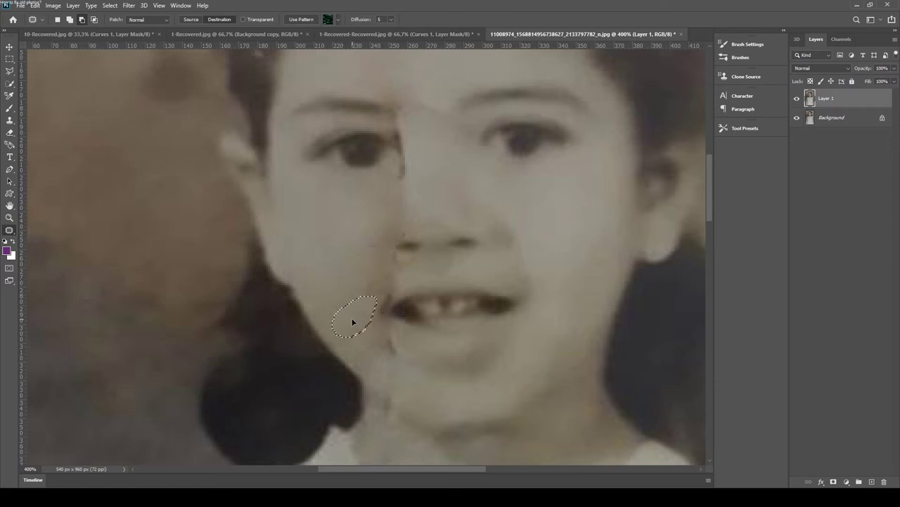
{"action": "key", "text": "ctrl+d"}
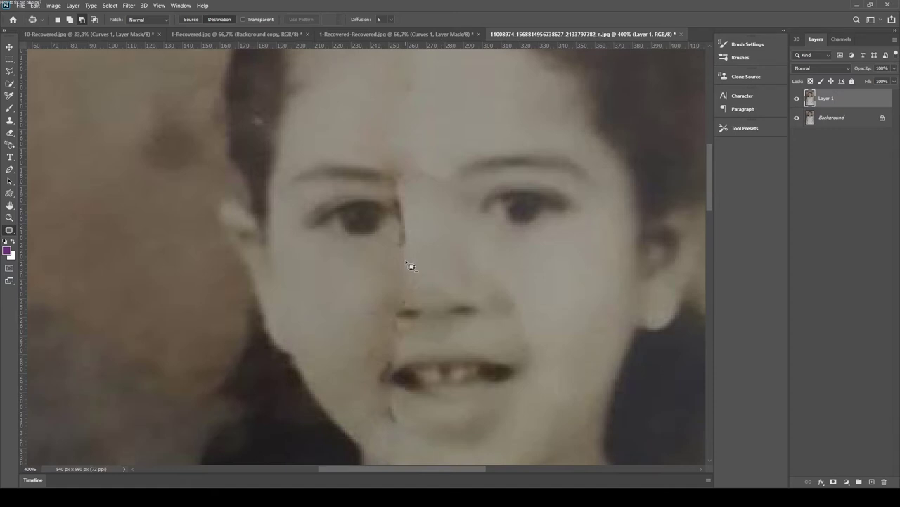
Patch the forehead seam above the nose with clean forehead skin.
{"action": "scroll", "coordinate": [397, 301], "scroll_direction": "up", "scroll_amount": 3}
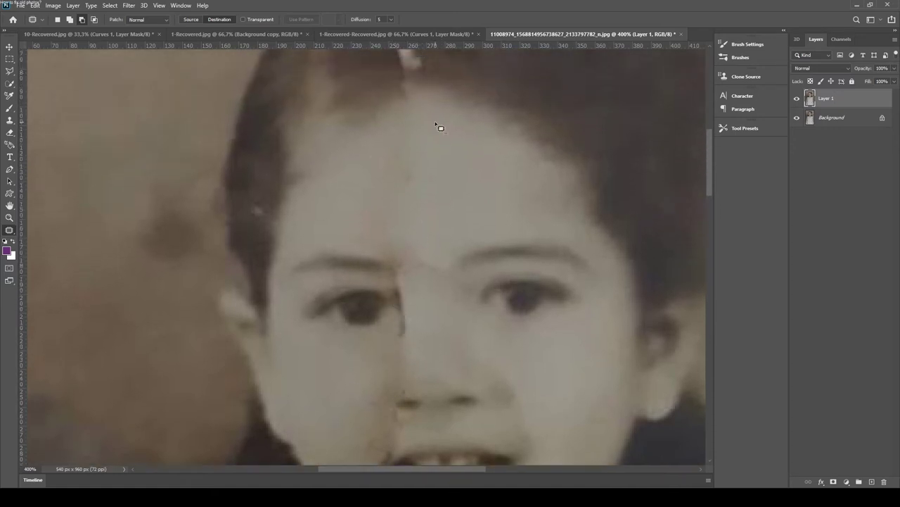
{"action": "mouse_move", "coordinate": [412, 152]}
{"action": "left_mouse_down"}
{"action": "mouse_move", "coordinate": [413, 227]}
{"action": "mouse_move", "coordinate": [432, 235]}
{"action": "mouse_move", "coordinate": [448, 145]}
{"action": "left_mouse_up"}
{"action": "left_click_drag", "start_coordinate": [442, 109], "coordinate": [434, 104]}
{"action": "left_click_drag", "start_coordinate": [432, 156], "coordinate": [390, 157]}
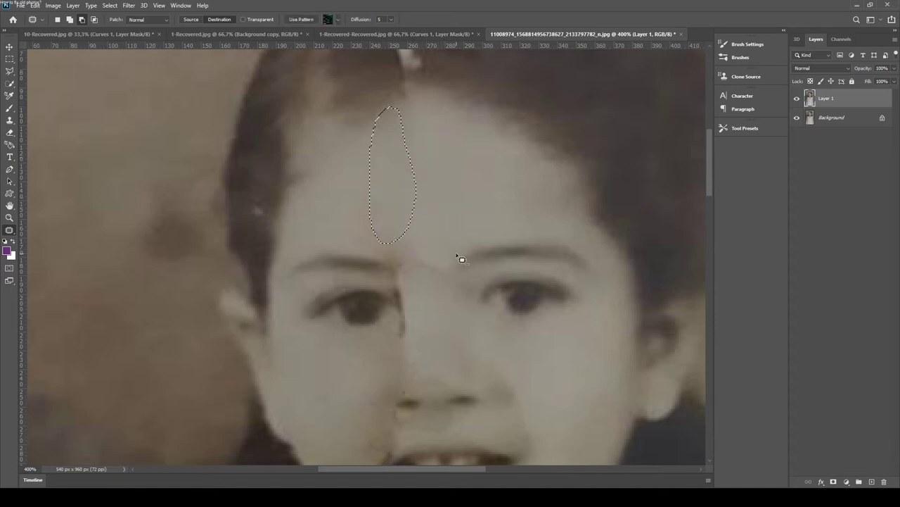
{"action": "key", "text": "ctrl+d"}
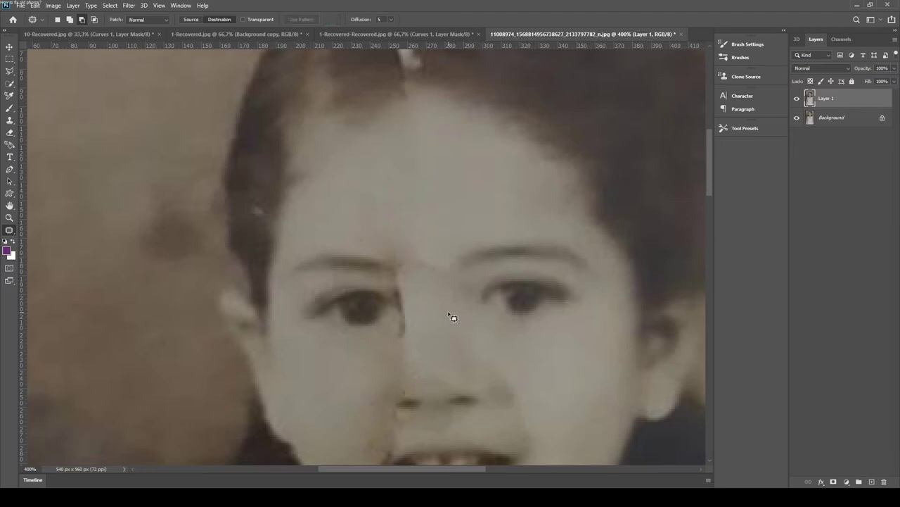
Pan down to the chin and neck and outline the neck stain.
{"action": "left_click_drag", "start_coordinate": [443, 301], "coordinate": [434, 143]}
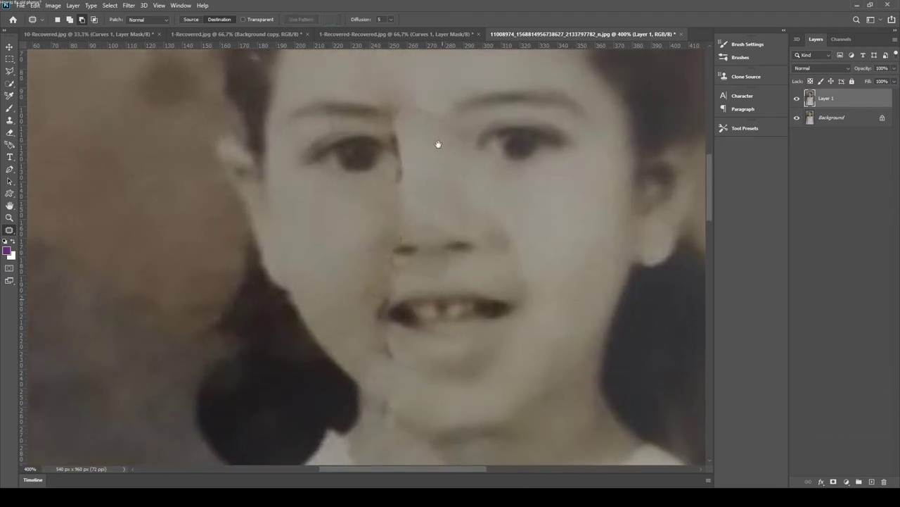
{"action": "left_click_drag", "start_coordinate": [435, 209], "coordinate": [460, 132]}
{"action": "left_click_drag", "start_coordinate": [457, 206], "coordinate": [432, 145]}
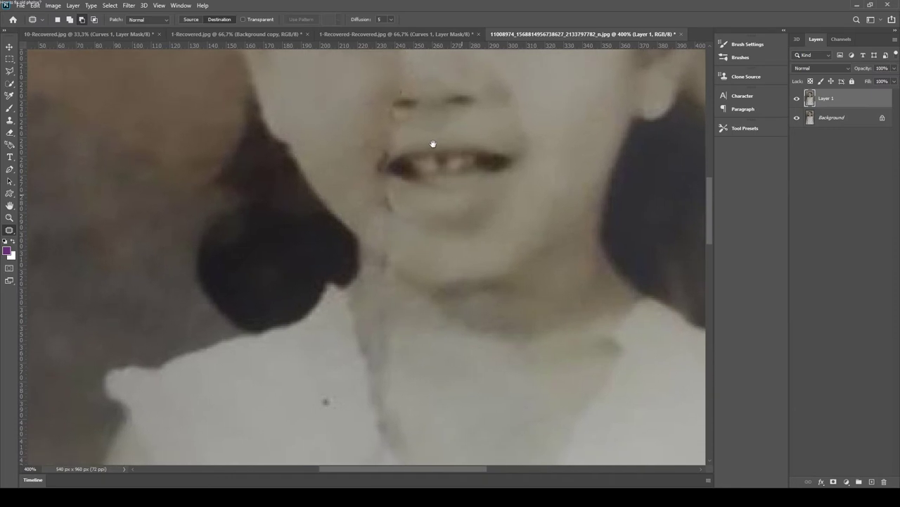
{"action": "mouse_move", "coordinate": [536, 274]}
{"action": "left_mouse_down"}
{"action": "mouse_move", "coordinate": [518, 305]}
{"action": "mouse_move", "coordinate": [559, 320]}
{"action": "left_mouse_up"}
{"action": "left_click_drag", "start_coordinate": [591, 259], "coordinate": [572, 254]}
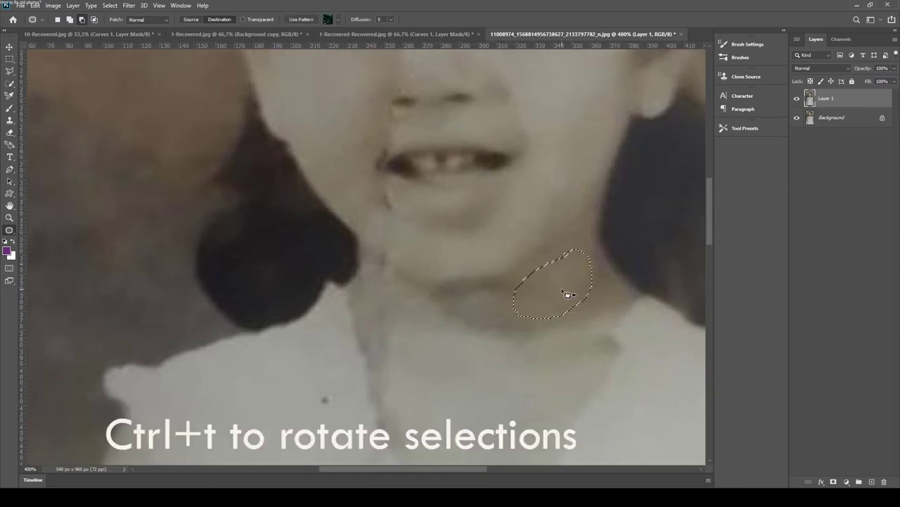
{"action": "mouse_move", "coordinate": [544, 296]}
{"action": "left_mouse_down"}
{"action": "mouse_move", "coordinate": [455, 339]}
{"action": "mouse_move", "coordinate": [412, 330]}
{"action": "left_mouse_up"}
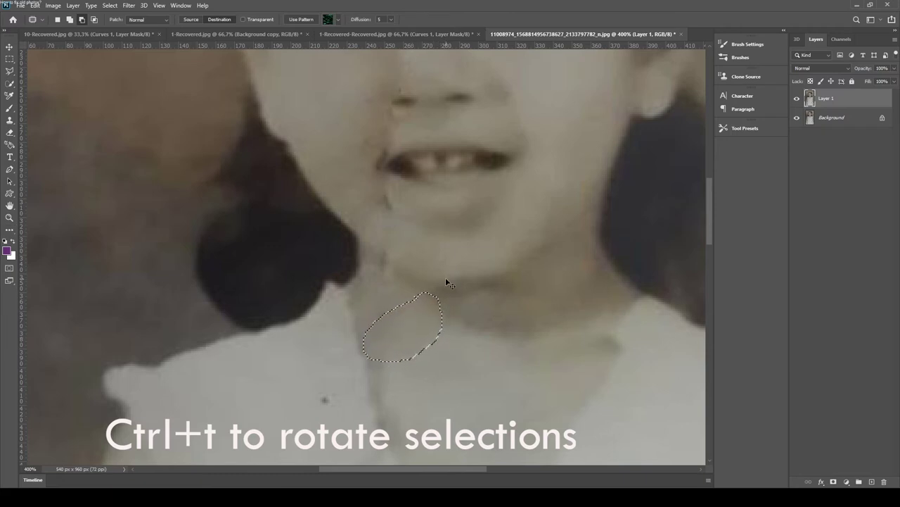
{"action": "key", "text": "ctrl+t"}
{"action": "left_click_drag", "start_coordinate": [445, 279], "coordinate": [472, 326]}
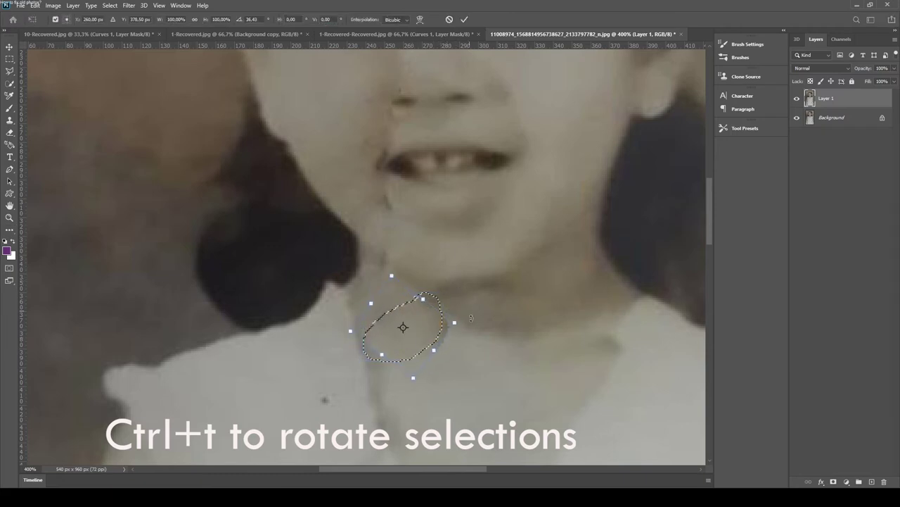
{"action": "left_click_drag", "start_coordinate": [418, 337], "coordinate": [400, 310]}
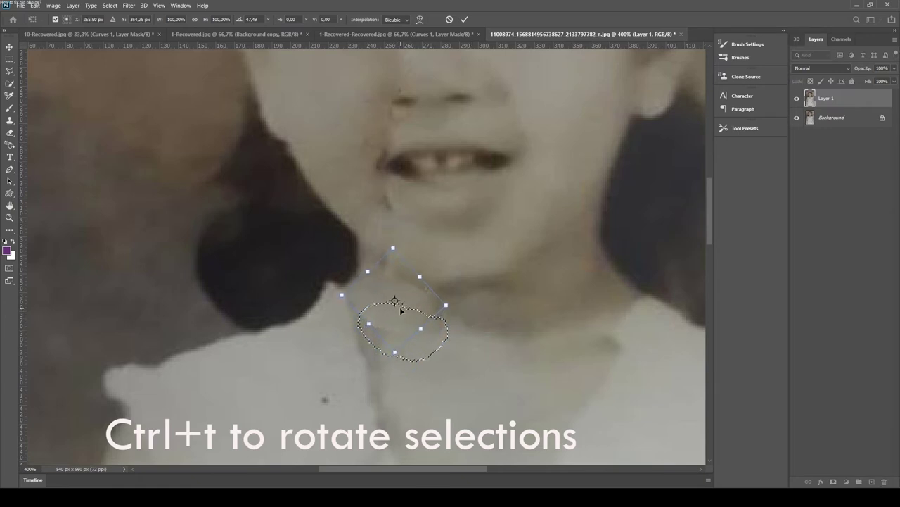
{"action": "key", "text": "Return"}
{"action": "left_click", "coordinate": [421, 363]}
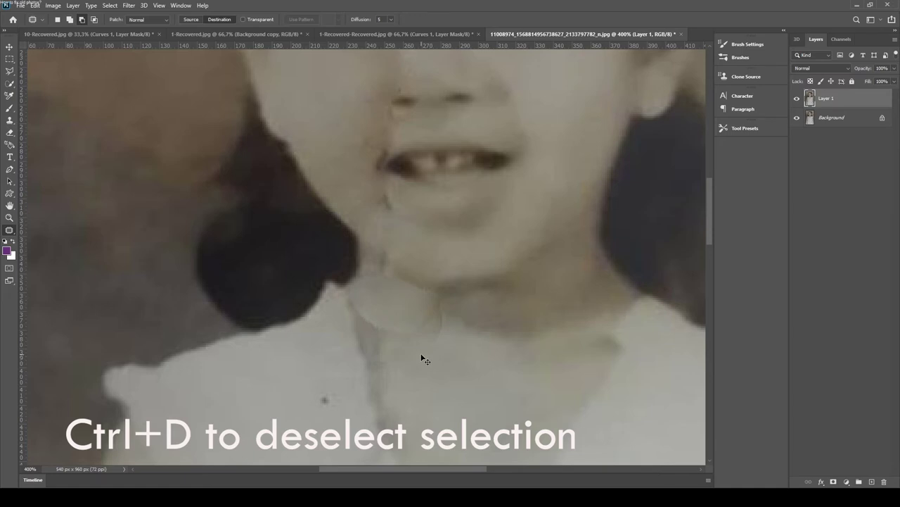
{"action": "key", "text": "ctrl+z"}
{"action": "key", "text": "ctrl+z"}
{"action": "key", "text": "ctrl+z"}
{"action": "key", "text": "ctrl+z"}
{"action": "key", "text": "ctrl+d"}
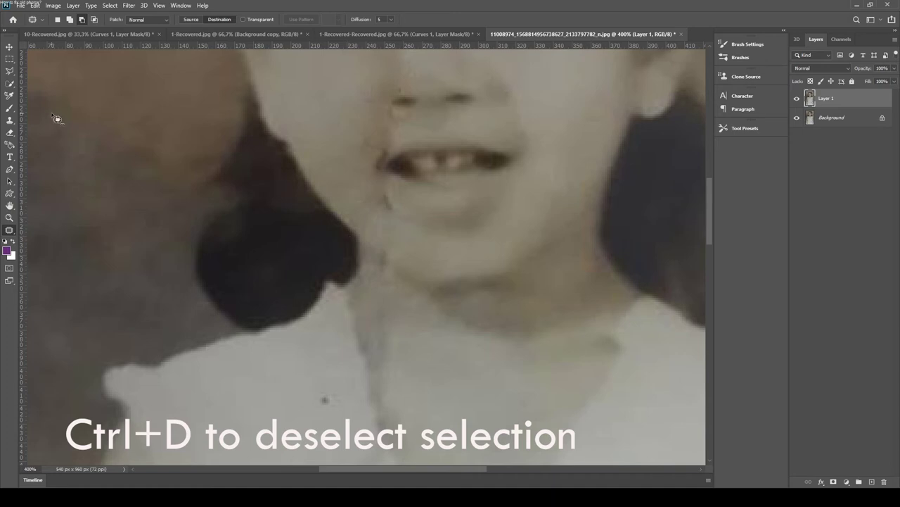
{"action": "key", "text": "s"}
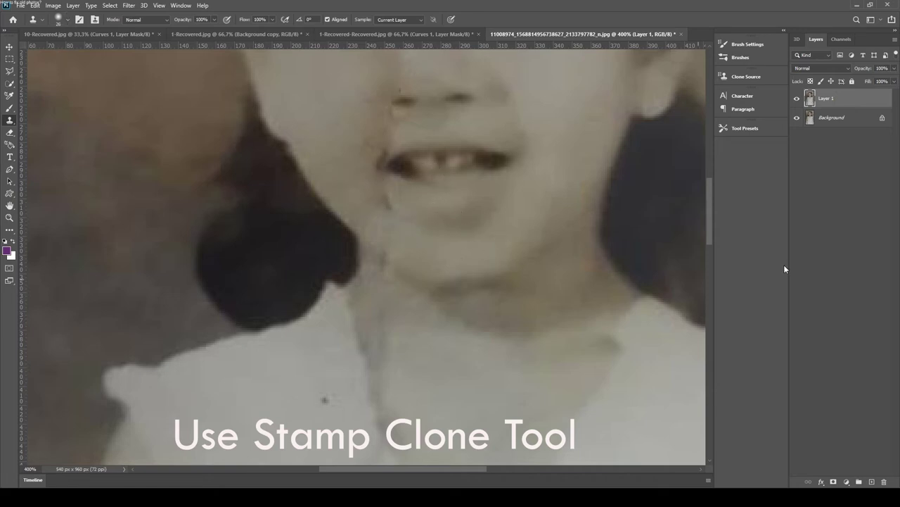
Set a Clone Stamp source on clean skin and zoom in closer.
{"action": "key", "text": "alt"}
{"action": "left_click", "coordinate": [397, 240], "text": "alt"}
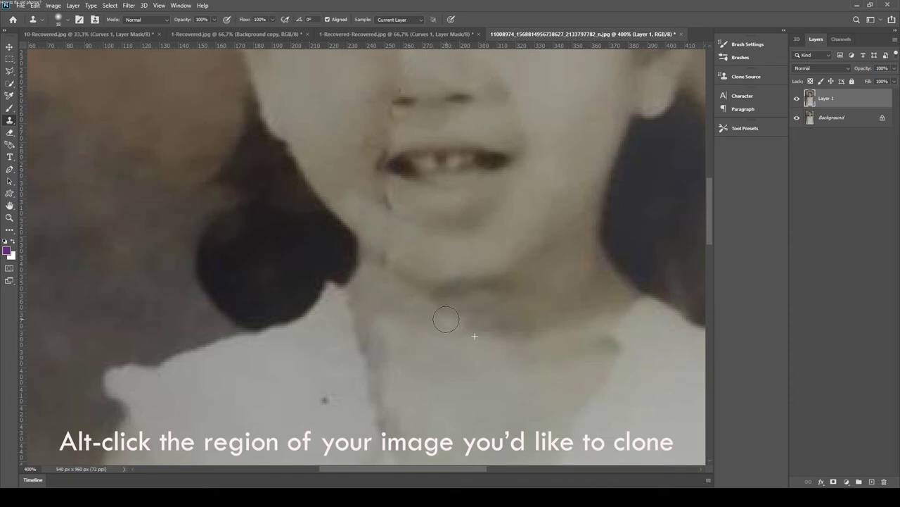
{"action": "scroll", "coordinate": [442, 352], "scroll_direction": "up", "scroll_amount": 2}
{"action": "scroll", "coordinate": [436, 356], "scroll_direction": "up", "scroll_amount": 1}
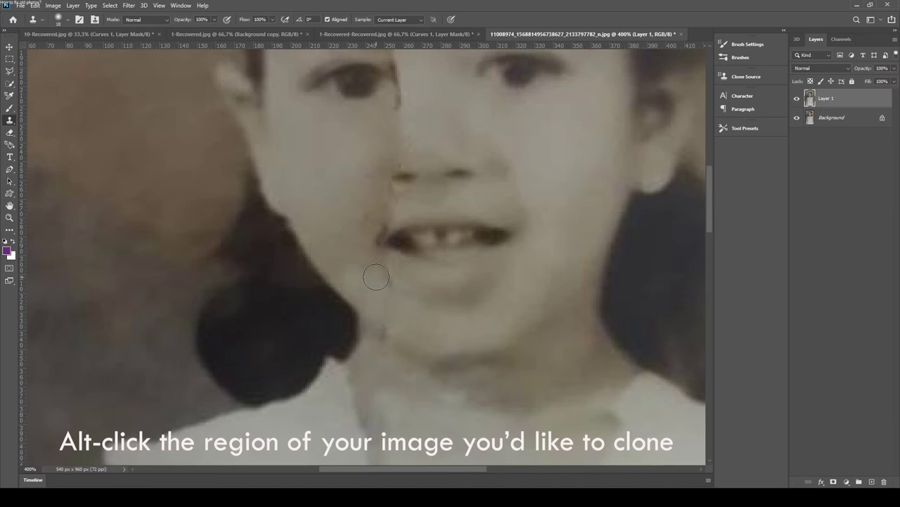
{"action": "scroll", "coordinate": [372, 283], "scroll_direction": "up", "scroll_amount": 1}
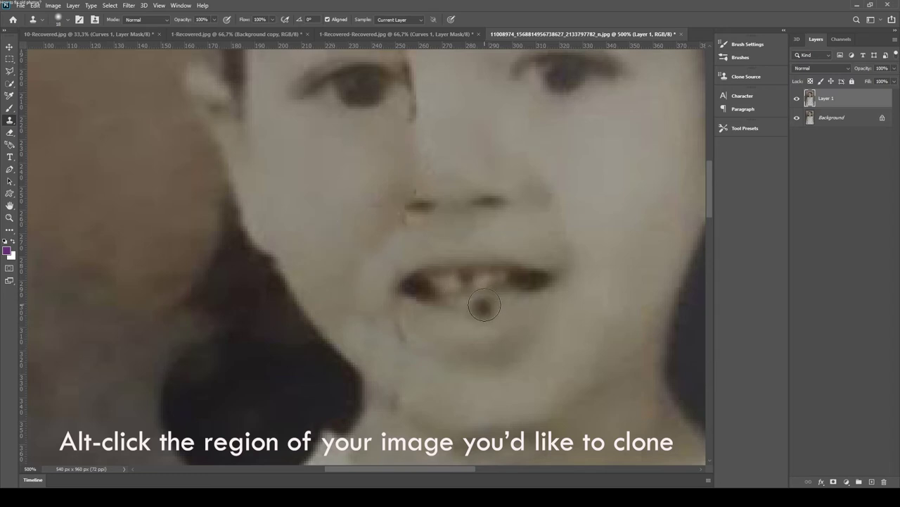
{"action": "scroll", "coordinate": [481, 302], "scroll_direction": "up", "scroll_amount": 3}
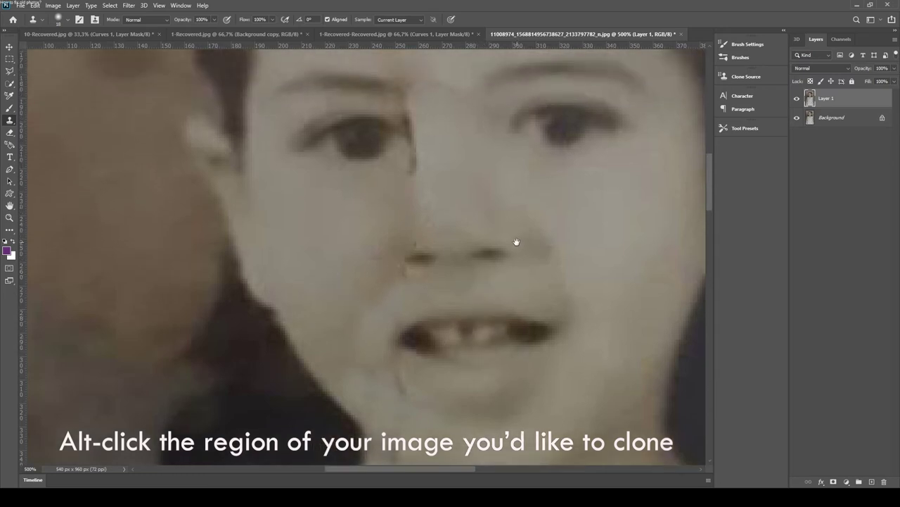
Clone skin from beside the nose onto the inner corner of the left eye.
{"action": "left_click", "coordinate": [519, 244], "text": "alt"}
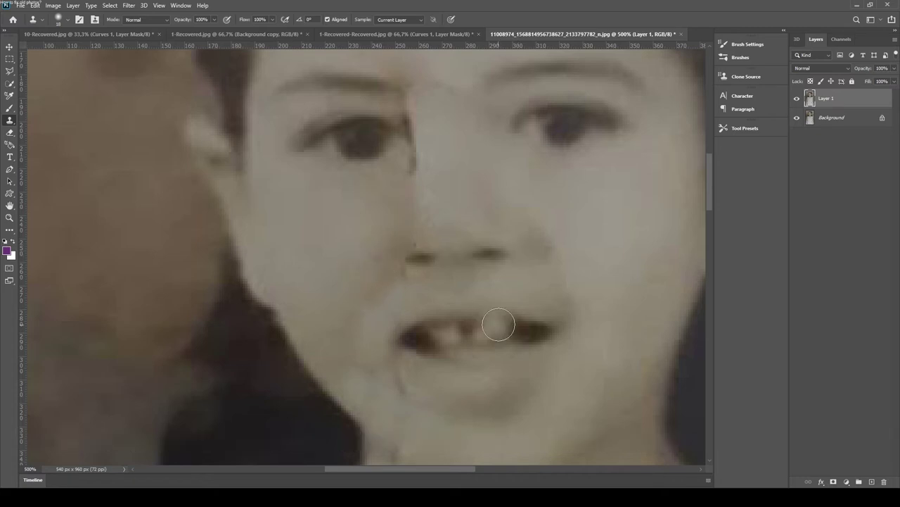
{"action": "left_click_drag", "start_coordinate": [490, 261], "coordinate": [490, 318]}
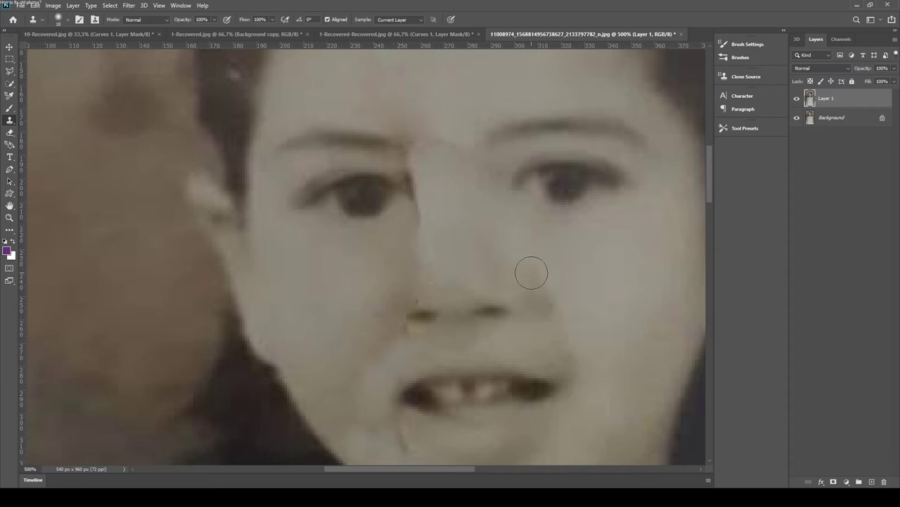
{"action": "scroll", "coordinate": [532, 271], "scroll_direction": "up", "scroll_amount": 2}
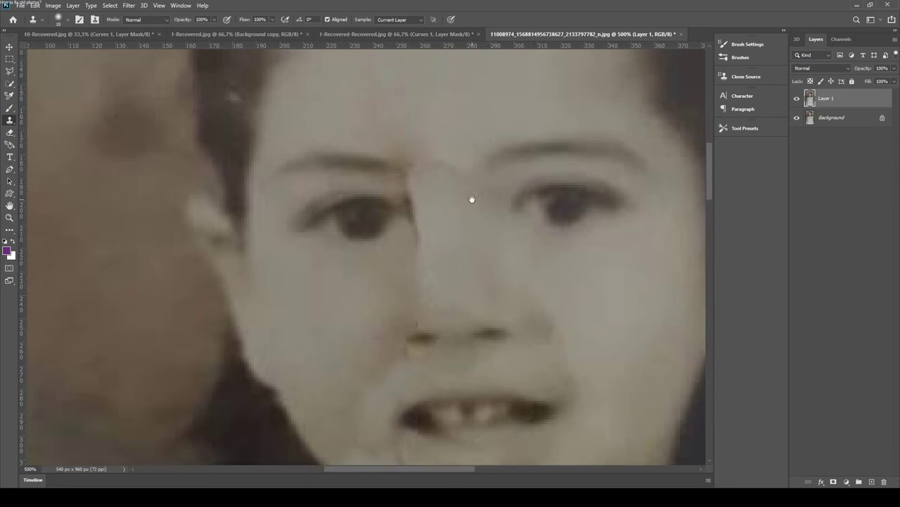
{"action": "left_click", "coordinate": [419, 196]}
{"action": "key", "text": "j"}
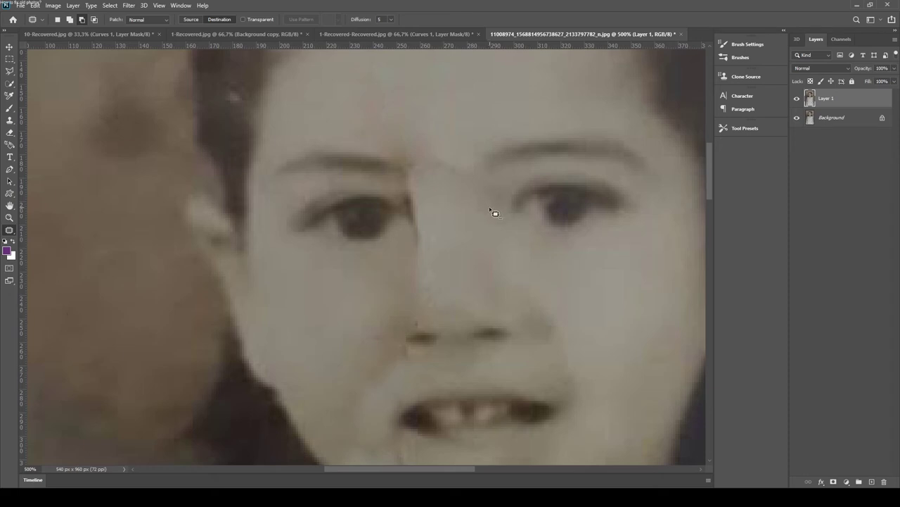
Patch the crack between the eyes and down the nose bridge.
{"action": "left_click_drag", "start_coordinate": [495, 196], "coordinate": [419, 203]}
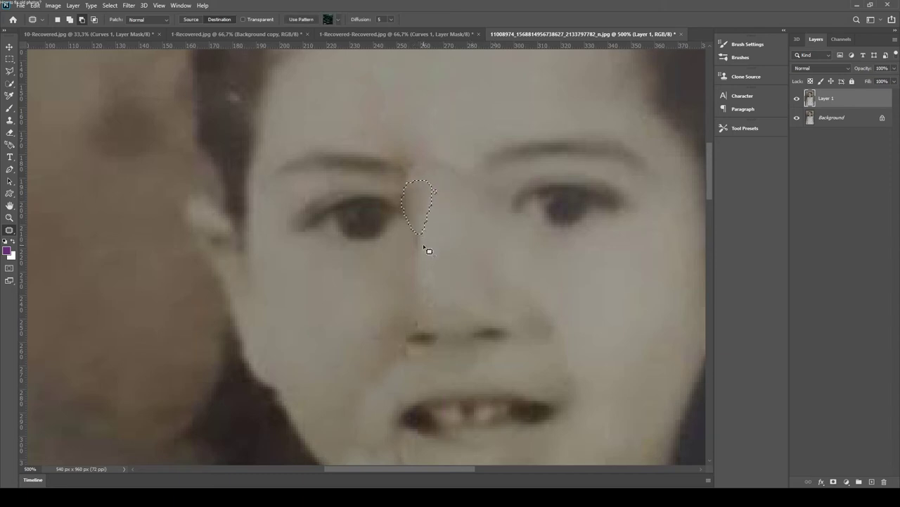
{"action": "key", "text": "ctrl+d"}
{"action": "left_click_drag", "start_coordinate": [392, 192], "coordinate": [402, 229]}
{"action": "left_click_drag", "start_coordinate": [399, 195], "coordinate": [425, 211]}
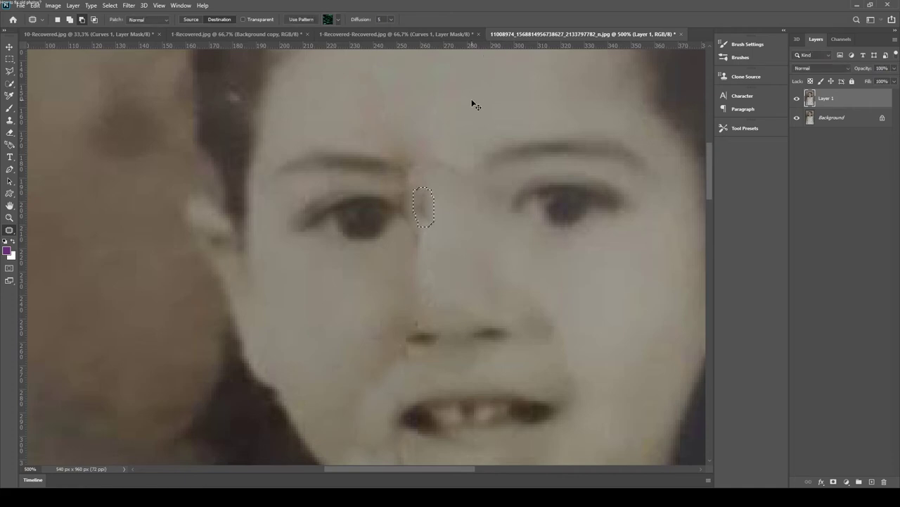
{"action": "key", "text": "ctrl+d"}
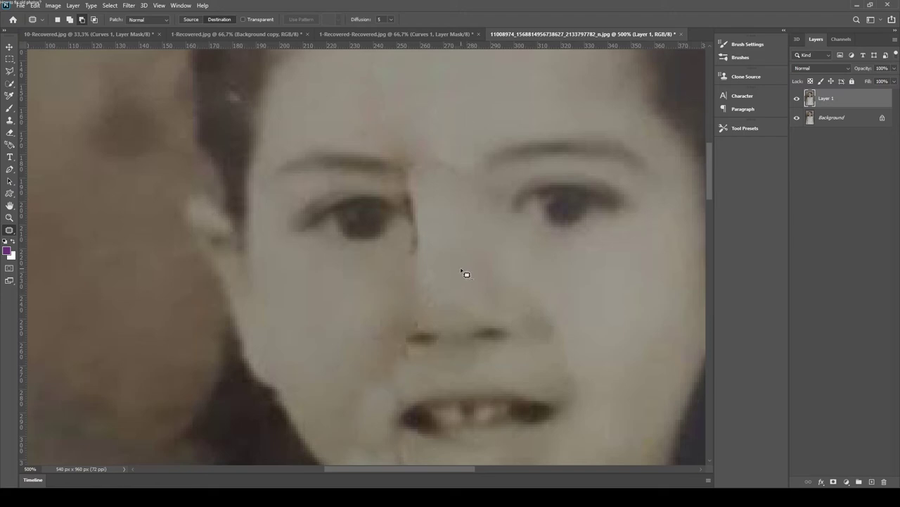
Scroll and pan down the photo to the girl's dress.
{"action": "scroll", "coordinate": [456, 253], "scroll_direction": "down", "scroll_amount": 1}
{"action": "scroll", "coordinate": [454, 260], "scroll_direction": "down", "scroll_amount": 1}
{"action": "scroll", "coordinate": [451, 267], "scroll_direction": "down", "scroll_amount": 1}
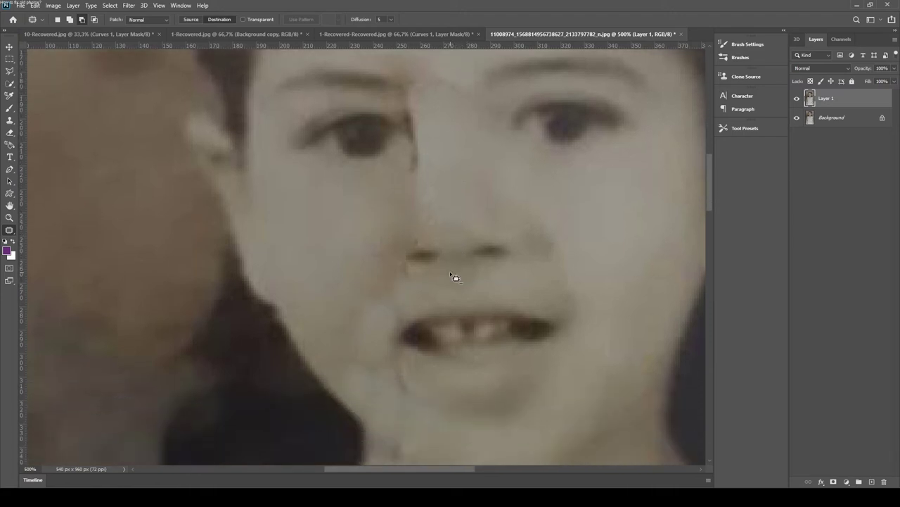
{"action": "scroll", "coordinate": [451, 272], "scroll_direction": "down", "scroll_amount": 2}
{"action": "scroll", "coordinate": [453, 272], "scroll_direction": "down", "scroll_amount": 2}
{"action": "scroll", "coordinate": [452, 272], "scroll_direction": "down", "scroll_amount": 2}
{"action": "scroll", "coordinate": [501, 253], "scroll_direction": "down", "scroll_amount": 1}
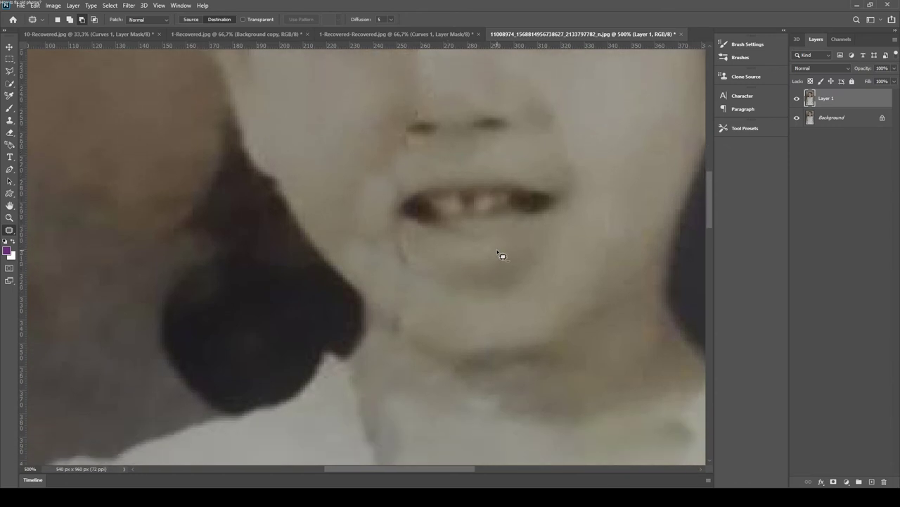
{"action": "left_click_drag", "start_coordinate": [500, 254], "coordinate": [491, 181]}
{"action": "scroll", "coordinate": [491, 182], "scroll_direction": "down", "scroll_amount": 2}
{"action": "scroll", "coordinate": [460, 251], "scroll_direction": "down", "scroll_amount": 2}
{"action": "scroll", "coordinate": [441, 152], "scroll_direction": "down", "scroll_amount": 1}
{"action": "scroll", "coordinate": [452, 203], "scroll_direction": "down", "scroll_amount": 1}
{"action": "left_click_drag", "start_coordinate": [450, 242], "coordinate": [455, 275]}
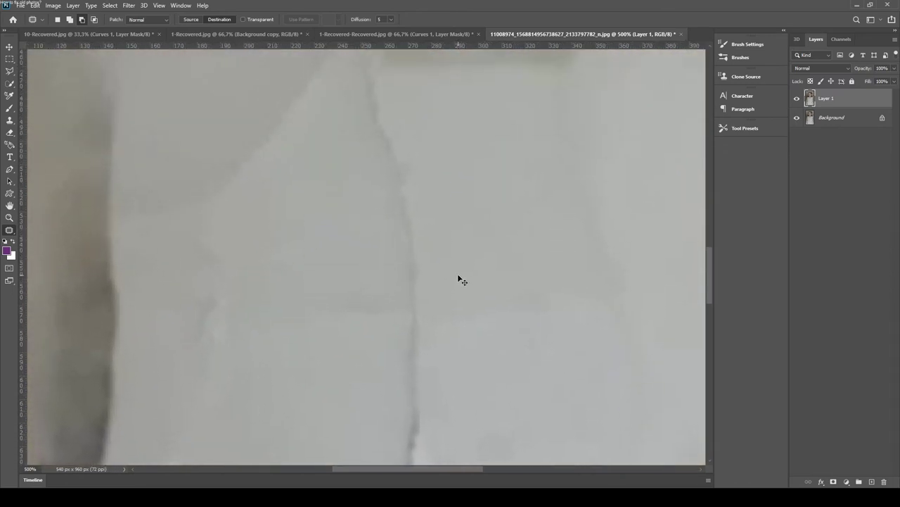
Zoom out and patch the stained stripe down the dress front.
{"action": "key", "text": "ctrl+minus"}
{"action": "key", "text": "ctrl+minus"}
{"action": "key", "text": "ctrl+minus"}
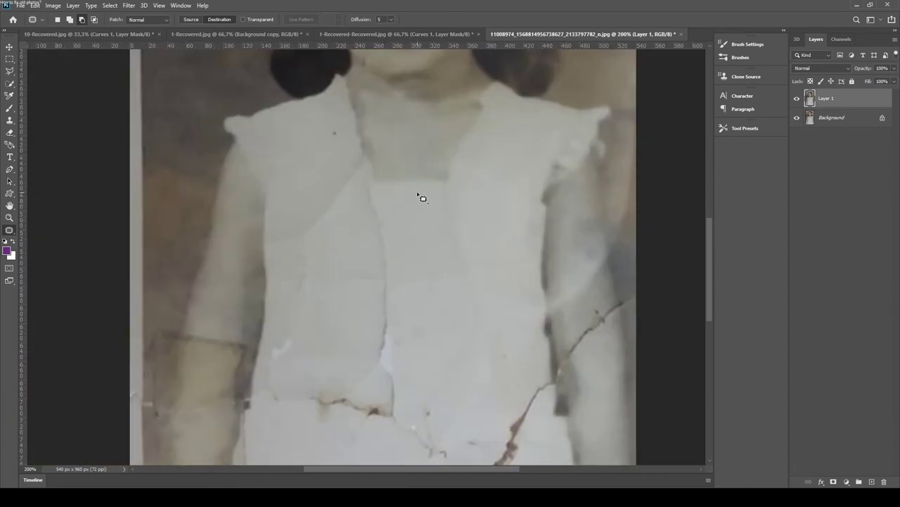
{"action": "left_click_drag", "start_coordinate": [420, 189], "coordinate": [403, 199]}
{"action": "mouse_move", "coordinate": [412, 284]}
{"action": "left_mouse_down"}
{"action": "mouse_move", "coordinate": [425, 400]}
{"action": "mouse_move", "coordinate": [438, 241]}
{"action": "mouse_move", "coordinate": [427, 184]}
{"action": "mouse_move", "coordinate": [413, 185]}
{"action": "left_mouse_up"}
{"action": "left_click_drag", "start_coordinate": [428, 253], "coordinate": [385, 256]}
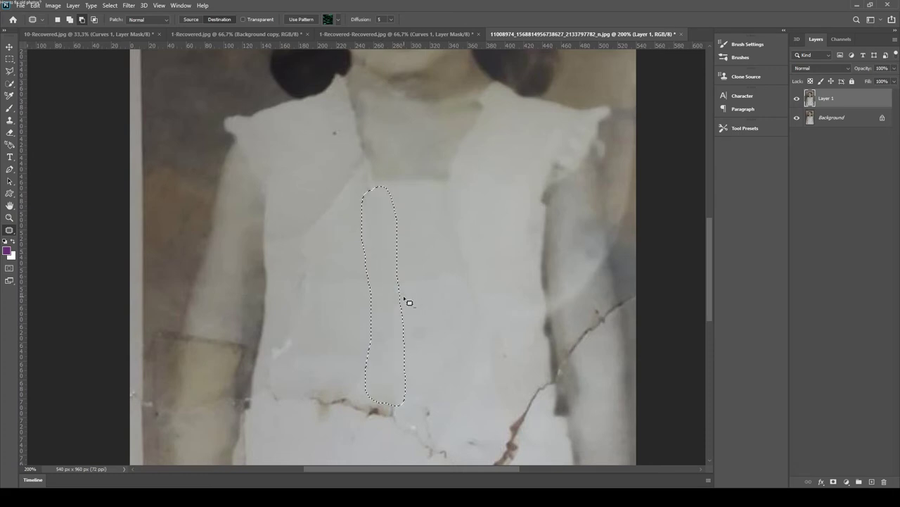
{"action": "scroll", "coordinate": [460, 325], "scroll_direction": "down", "scroll_amount": 1}
{"action": "key", "text": "ctrl+d"}
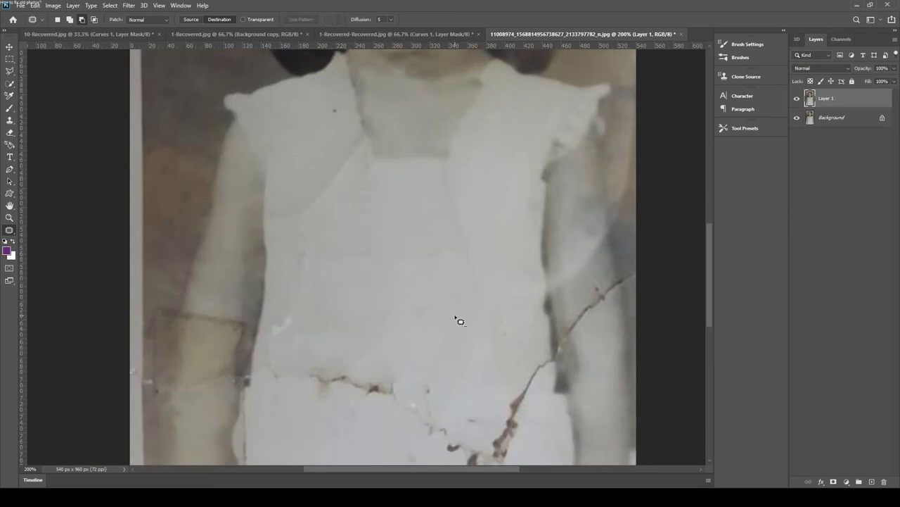
Patch the crack across the lower dress with clean fabric above it.
{"action": "left_click_drag", "start_coordinate": [457, 318], "coordinate": [454, 208]}
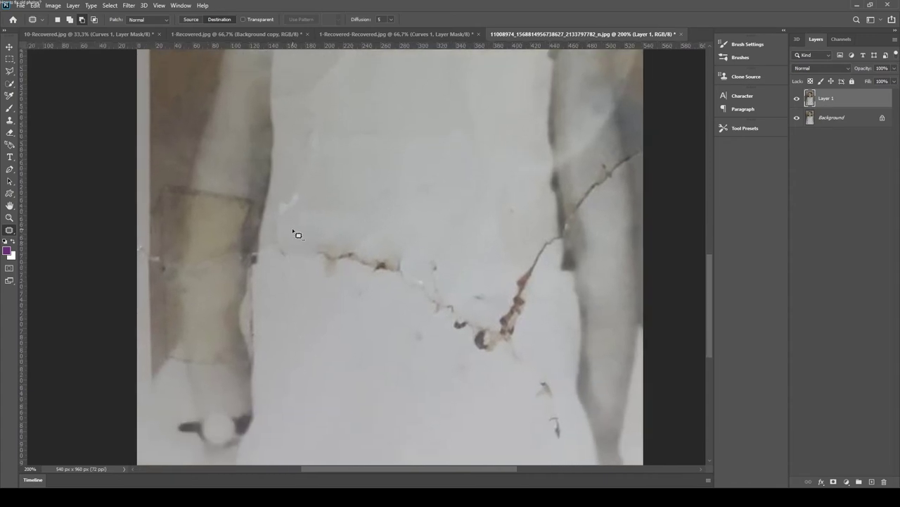
{"action": "key", "text": "ctrl+z"}
{"action": "mouse_move", "coordinate": [439, 365]}
{"action": "left_mouse_down"}
{"action": "mouse_move", "coordinate": [334, 295]}
{"action": "mouse_move", "coordinate": [293, 316]}
{"action": "mouse_move", "coordinate": [281, 354]}
{"action": "mouse_move", "coordinate": [370, 411]}
{"action": "mouse_move", "coordinate": [436, 380]}
{"action": "mouse_move", "coordinate": [437, 361]}
{"action": "left_mouse_up"}
{"action": "mouse_move", "coordinate": [371, 345]}
{"action": "left_mouse_down"}
{"action": "mouse_move", "coordinate": [373, 251]}
{"action": "mouse_move", "coordinate": [356, 244]}
{"action": "left_mouse_up"}
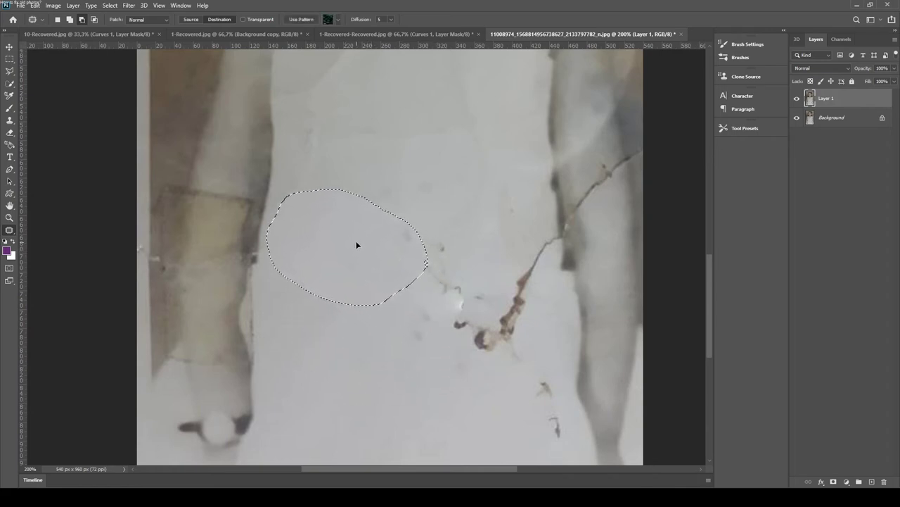
{"action": "key", "text": "ctrl+d"}
Cover the dark spots on the dress and outline another stained area.
{"action": "left_click_drag", "start_coordinate": [498, 308], "coordinate": [466, 271]}
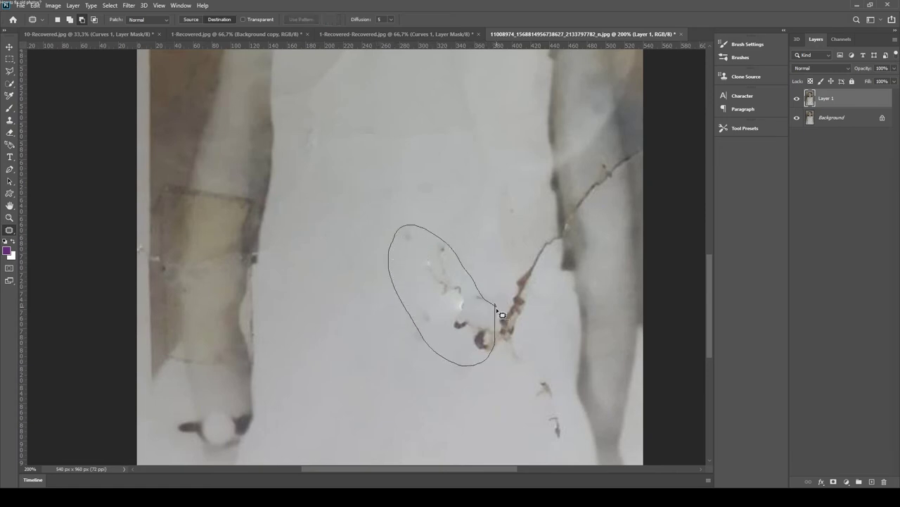
{"action": "mouse_move", "coordinate": [453, 320]}
{"action": "left_mouse_down"}
{"action": "mouse_move", "coordinate": [422, 249]}
{"action": "mouse_move", "coordinate": [425, 283]}
{"action": "left_mouse_up"}
{"action": "key", "text": "ctrl+d"}
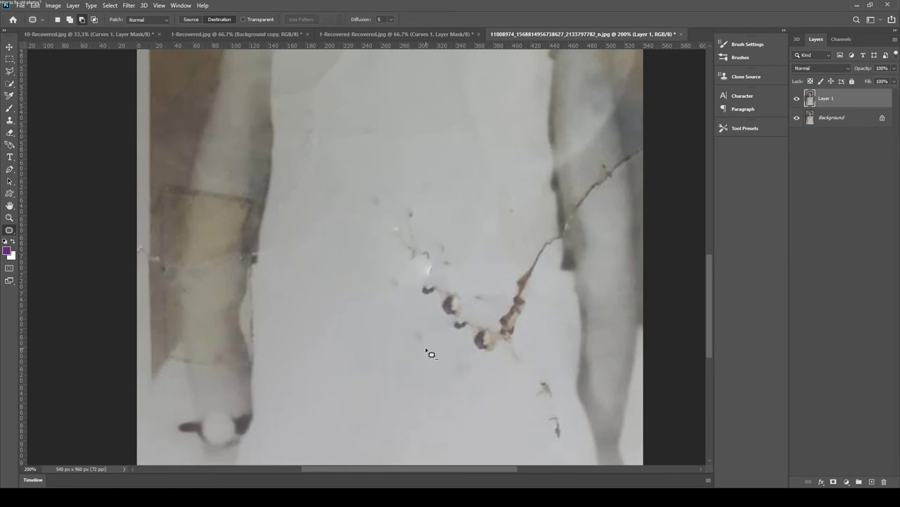
{"action": "mouse_move", "coordinate": [482, 388]}
{"action": "left_mouse_down"}
{"action": "mouse_move", "coordinate": [473, 396]}
{"action": "mouse_move", "coordinate": [481, 388]}
{"action": "left_mouse_up"}
Patch the outlined stain on the dress with clean fabric so it blends in.
{"action": "left_click_drag", "start_coordinate": [422, 342], "coordinate": [438, 314]}
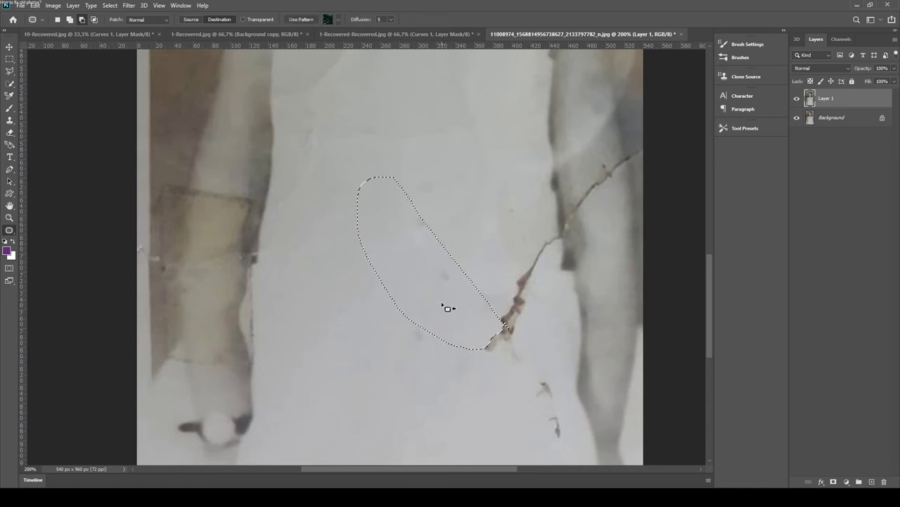
{"action": "left_click_drag", "start_coordinate": [439, 314], "coordinate": [441, 304]}
{"action": "key", "text": "ctrl+d"}
Patch away the long crack on the dress, including its lower part.
{"action": "left_click_drag", "start_coordinate": [534, 249], "coordinate": [559, 278]}
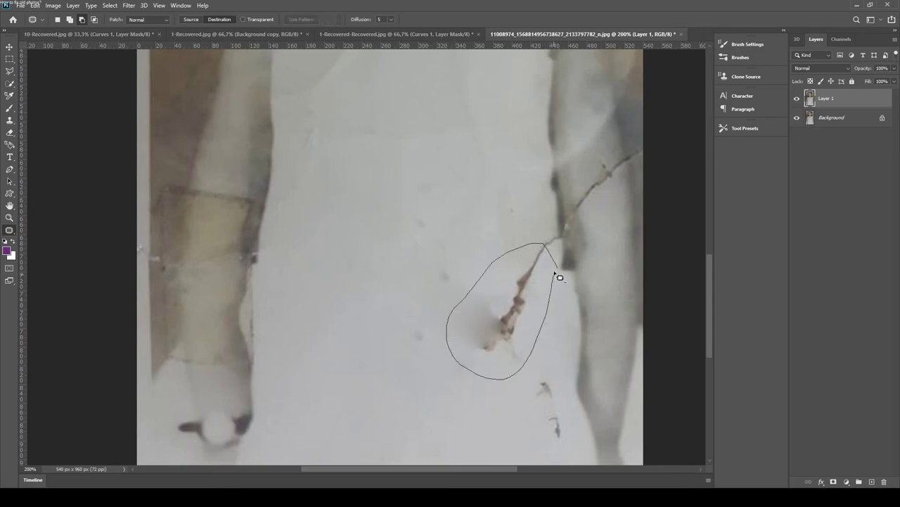
{"action": "left_click_drag", "start_coordinate": [562, 273], "coordinate": [542, 298]}
{"action": "key", "text": "ctrl+d"}
{"action": "left_click_drag", "start_coordinate": [474, 174], "coordinate": [463, 172]}
{"action": "left_click_drag", "start_coordinate": [422, 241], "coordinate": [488, 316]}
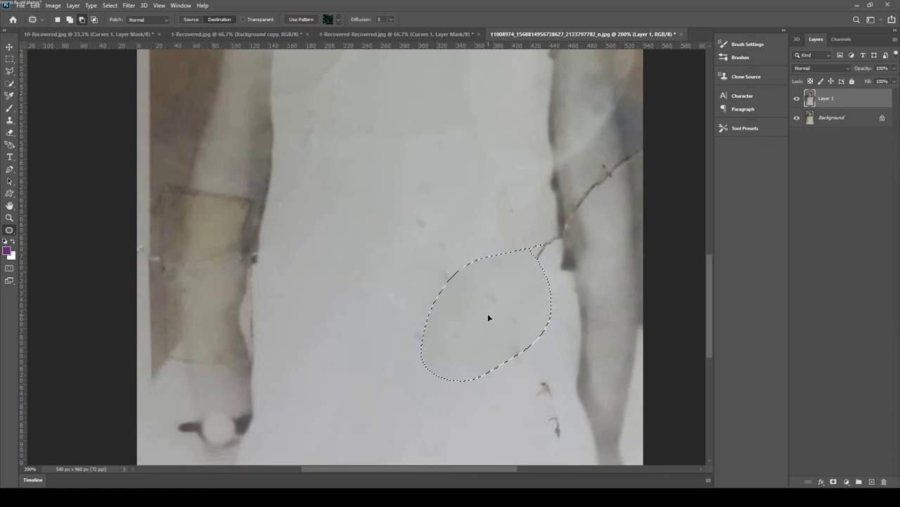
{"action": "key", "text": "ctrl+d"}
Patch the damaged strip of dress fabric beside the arm with clean fabric.
{"action": "left_click_drag", "start_coordinate": [532, 326], "coordinate": [531, 457]}
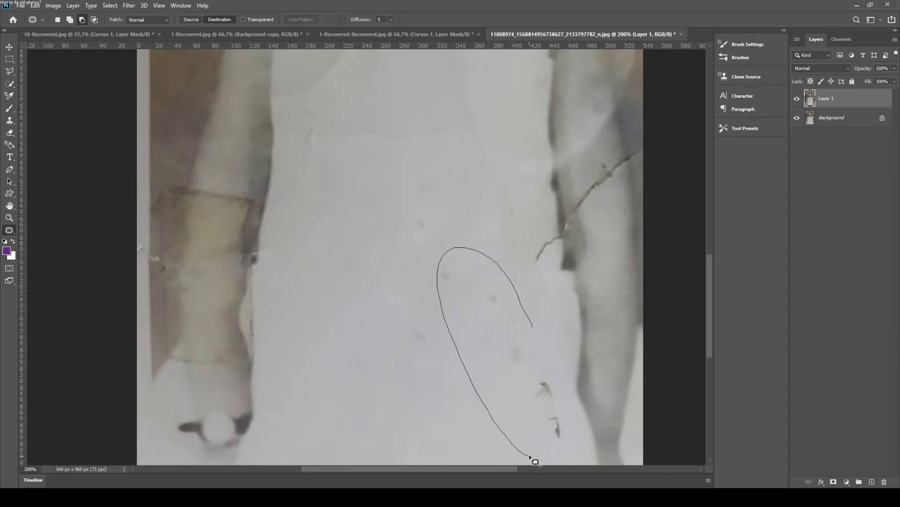
{"action": "mouse_move", "coordinate": [529, 454]}
{"action": "left_mouse_down"}
{"action": "mouse_move", "coordinate": [519, 398]}
{"action": "mouse_move", "coordinate": [533, 325]}
{"action": "left_mouse_up"}
{"action": "left_click_drag", "start_coordinate": [477, 307], "coordinate": [498, 226]}
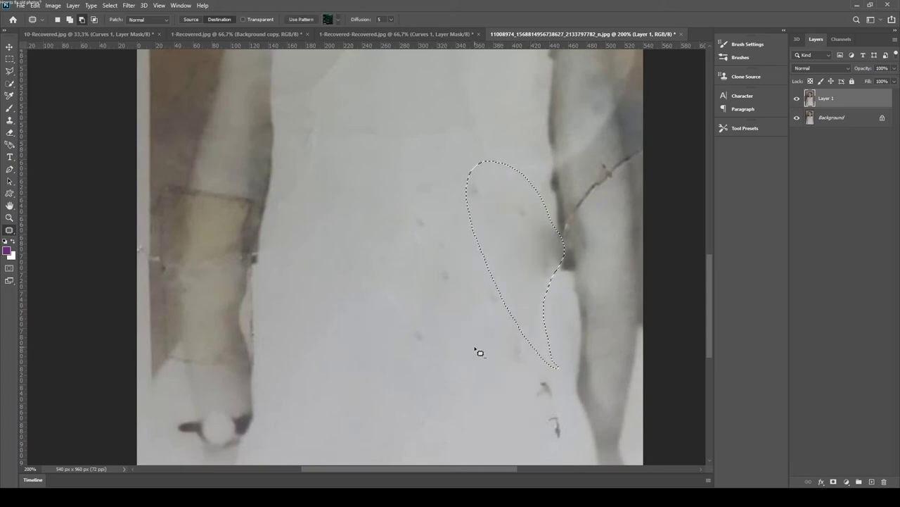
{"action": "key", "text": "ctrl+d"}
{"action": "mouse_move", "coordinate": [526, 441]}
{"action": "left_mouse_down"}
{"action": "mouse_move", "coordinate": [522, 419]}
{"action": "mouse_move", "coordinate": [542, 426]}
{"action": "left_mouse_up"}
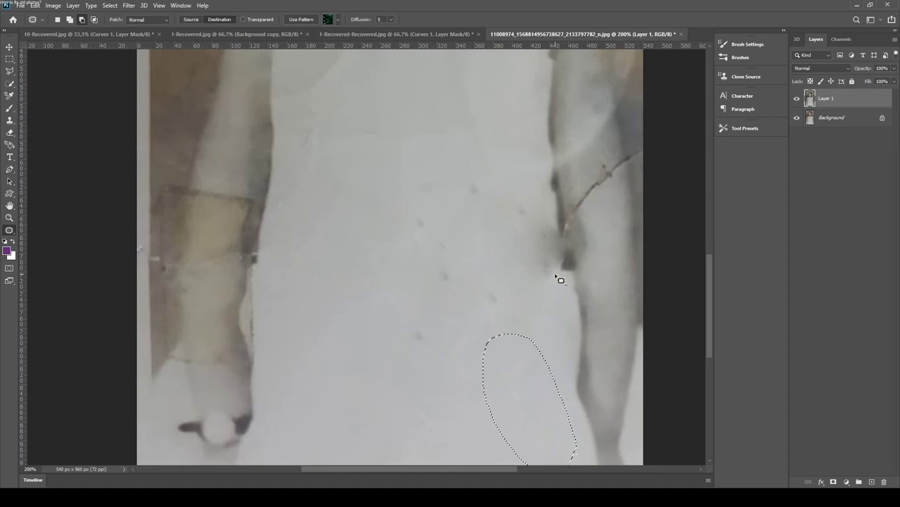
{"action": "key", "text": "ctrl+d"}
Patch the dark spots lower on the dress and the dark mark along the arm.
{"action": "left_click_drag", "start_coordinate": [524, 325], "coordinate": [521, 337]}
{"action": "mouse_move", "coordinate": [510, 304]}
{"action": "left_mouse_down"}
{"action": "mouse_move", "coordinate": [514, 280]}
{"action": "mouse_move", "coordinate": [546, 263]}
{"action": "left_mouse_up"}
{"action": "left_click_drag", "start_coordinate": [408, 349], "coordinate": [383, 325]}
{"action": "key", "text": "ctrl+d"}
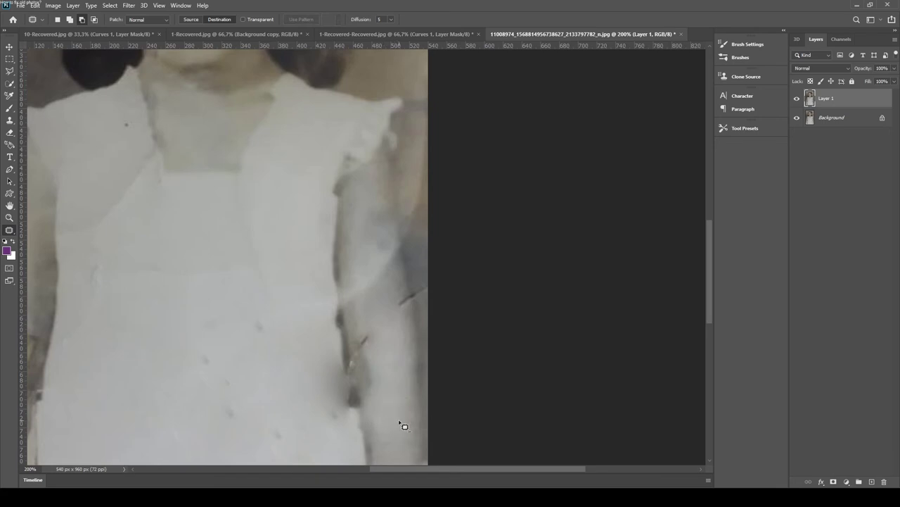
{"action": "left_click_drag", "start_coordinate": [401, 406], "coordinate": [391, 363]}
{"action": "left_click_drag", "start_coordinate": [402, 409], "coordinate": [401, 413]}
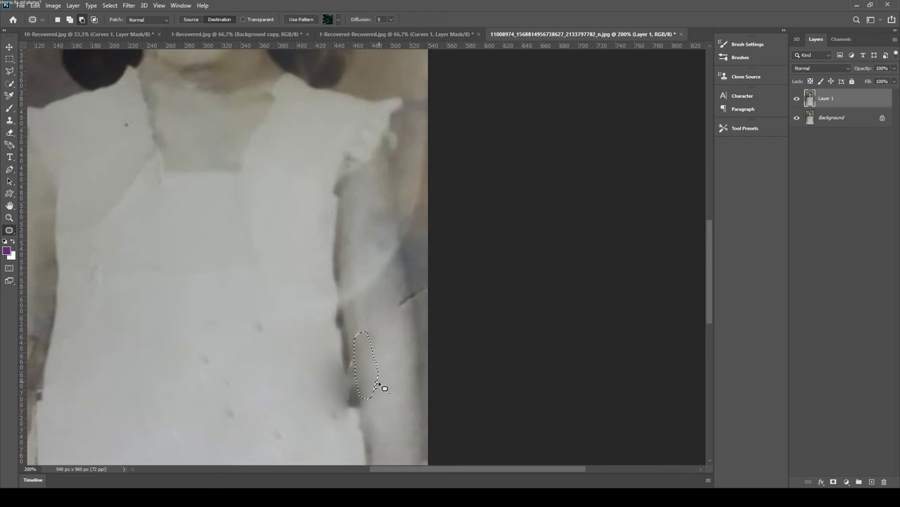
{"action": "key", "text": "ctrl+d"}
{"action": "left_click_drag", "start_coordinate": [356, 398], "coordinate": [377, 254]}
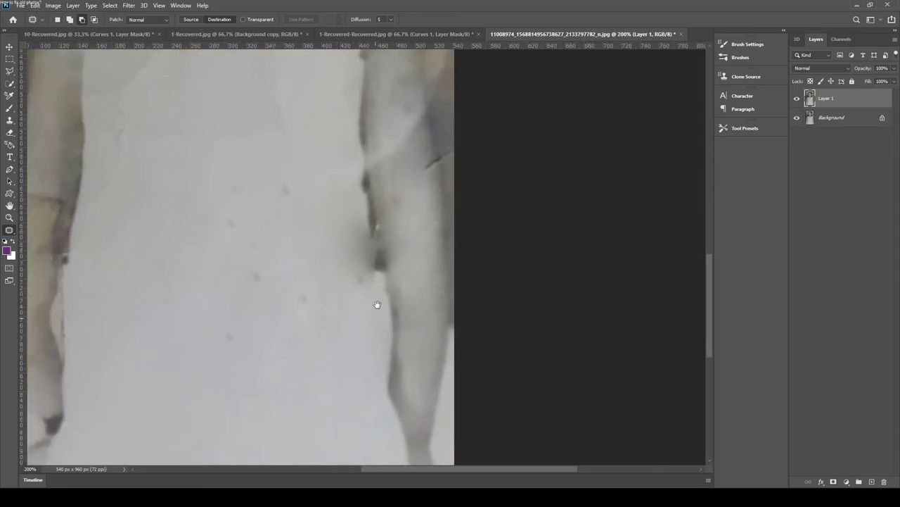
Clone Stamp sampled clean fabric over the dark line along the arm's edge.
{"action": "left_click", "coordinate": [6, 121]}
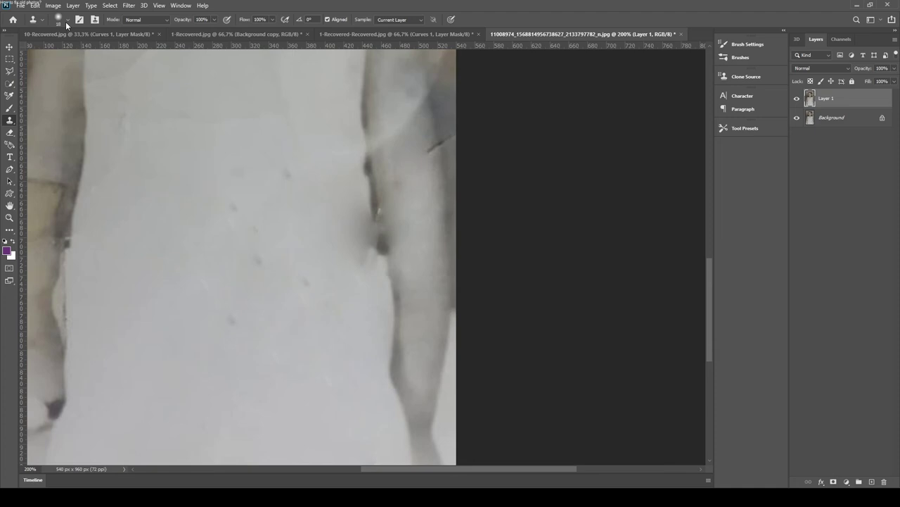
{"action": "left_click", "coordinate": [358, 277], "text": "alt"}
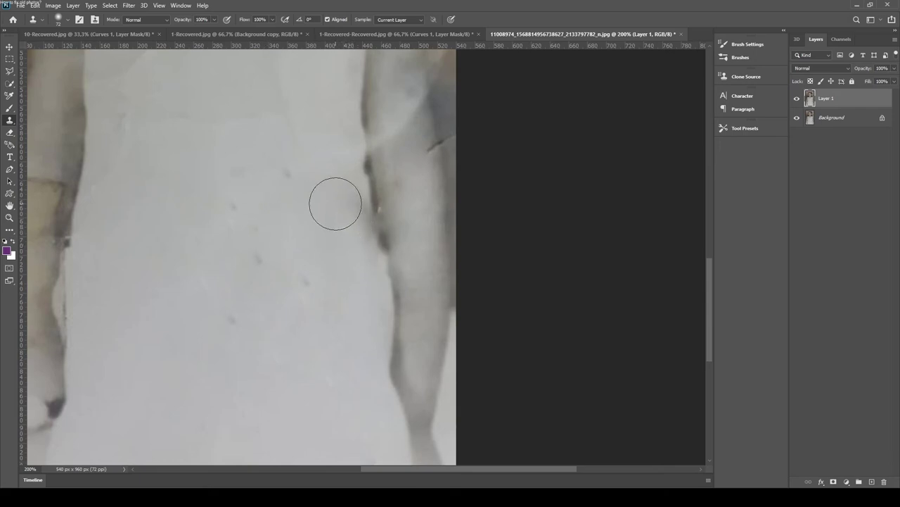
{"action": "left_click_drag", "start_coordinate": [426, 211], "coordinate": [362, 324]}
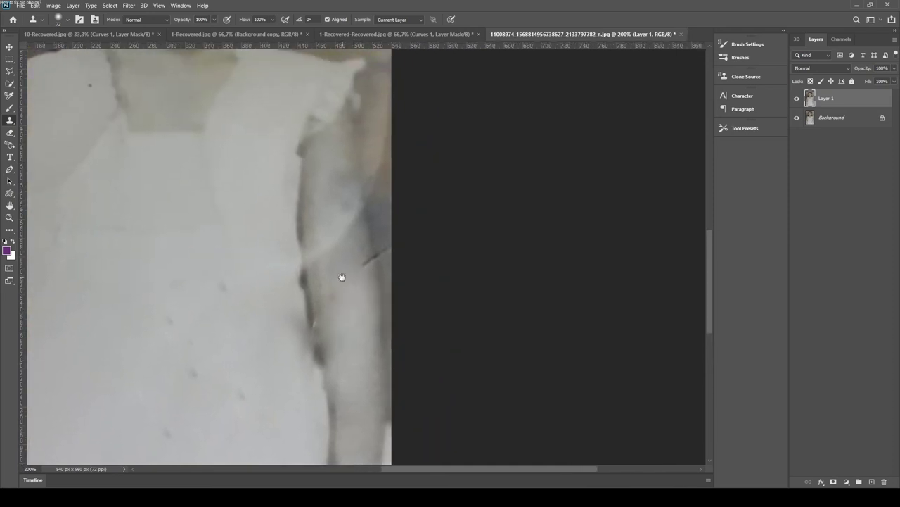
{"action": "left_click_drag", "start_coordinate": [342, 281], "coordinate": [353, 311]}
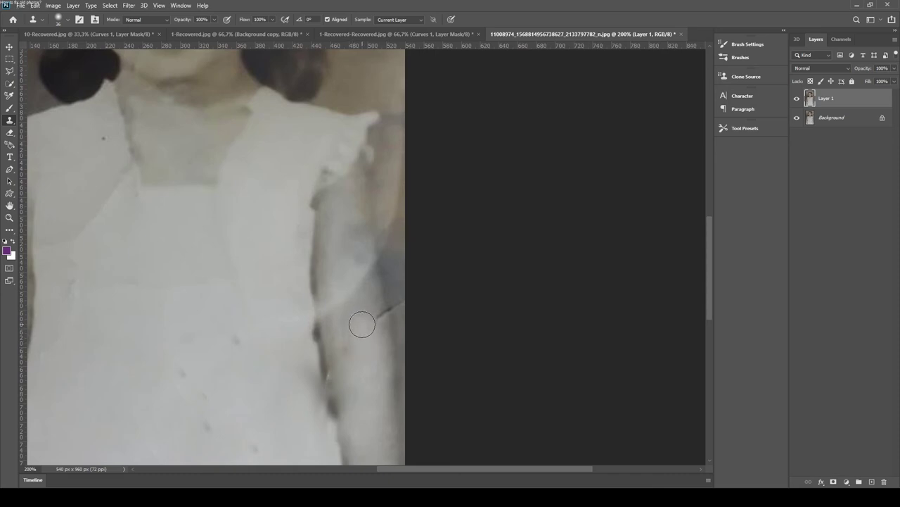
{"action": "left_click_drag", "start_coordinate": [378, 322], "coordinate": [377, 317]}
Clone hair texture over the white scratch in the girl's hair.
{"action": "mouse_move", "coordinate": [351, 157]}
{"action": "left_mouse_down"}
{"action": "mouse_move", "coordinate": [277, 240]}
{"action": "mouse_move", "coordinate": [337, 342]}
{"action": "left_mouse_up"}
{"action": "left_click_drag", "start_coordinate": [293, 242], "coordinate": [450, 354]}
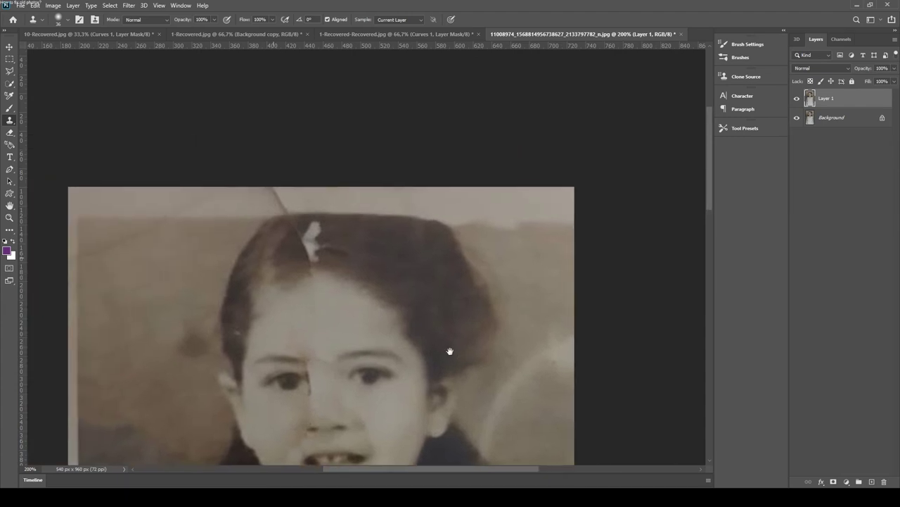
{"action": "left_click", "coordinate": [312, 235]}
{"action": "left_click_drag", "start_coordinate": [301, 251], "coordinate": [302, 237]}
{"action": "left_click", "coordinate": [310, 262]}
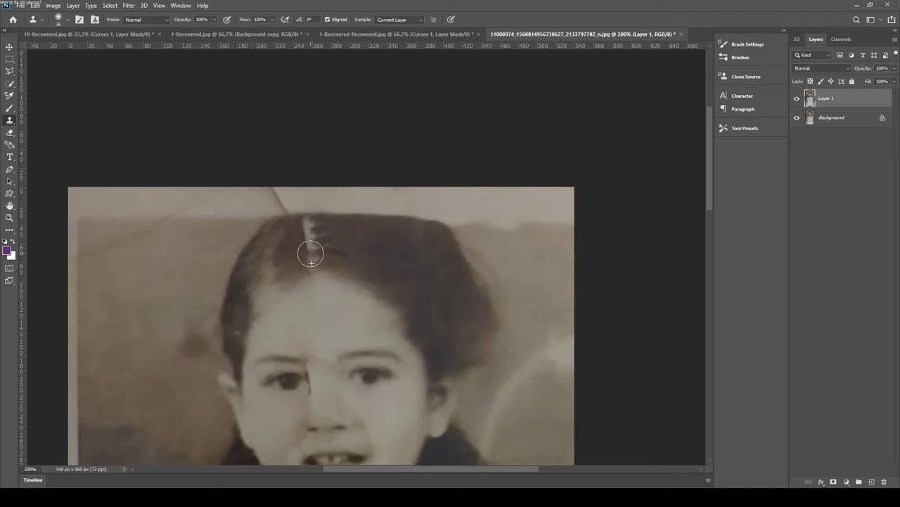
{"action": "left_click_drag", "start_coordinate": [311, 235], "coordinate": [316, 257]}
Resample clean hair and clone over the streak along the hair part.
{"action": "left_click", "coordinate": [352, 249], "text": "alt"}
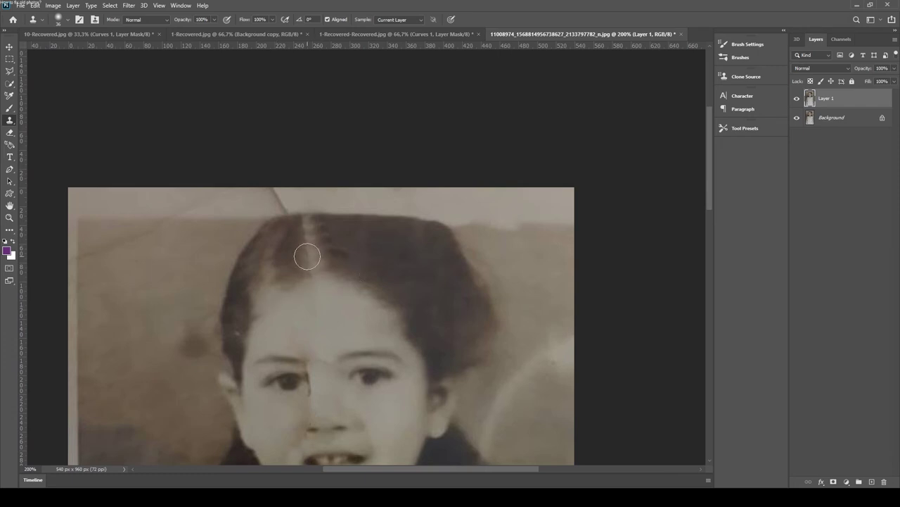
{"action": "left_click", "coordinate": [362, 237], "text": "alt"}
{"action": "left_click", "coordinate": [341, 244], "text": "alt"}
{"action": "left_click_drag", "start_coordinate": [332, 242], "coordinate": [321, 239]}
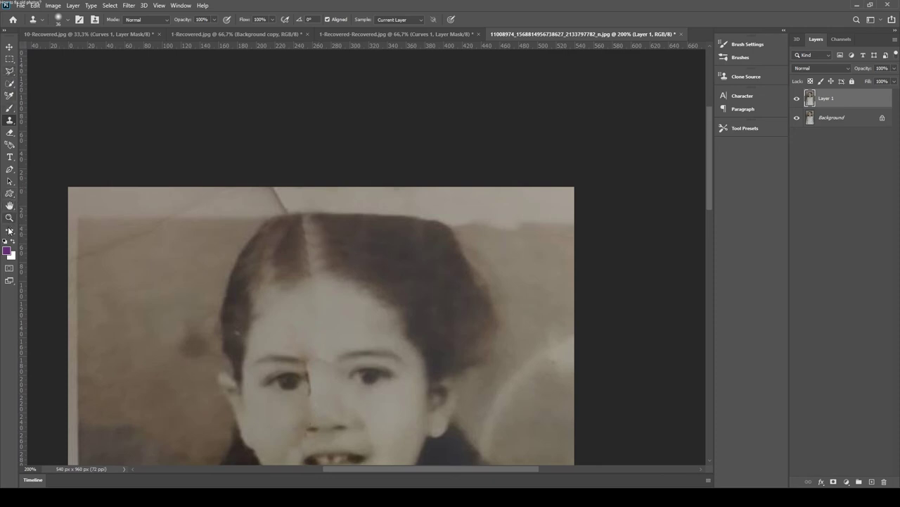
Patch the scratch at the top of the photo with clean background.
{"action": "key", "text": "j"}
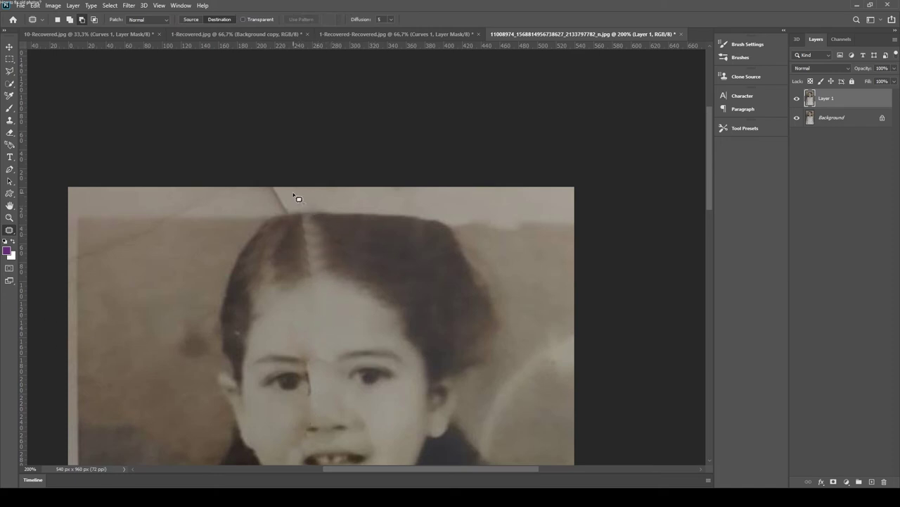
{"action": "left_click_drag", "start_coordinate": [296, 216], "coordinate": [290, 215]}
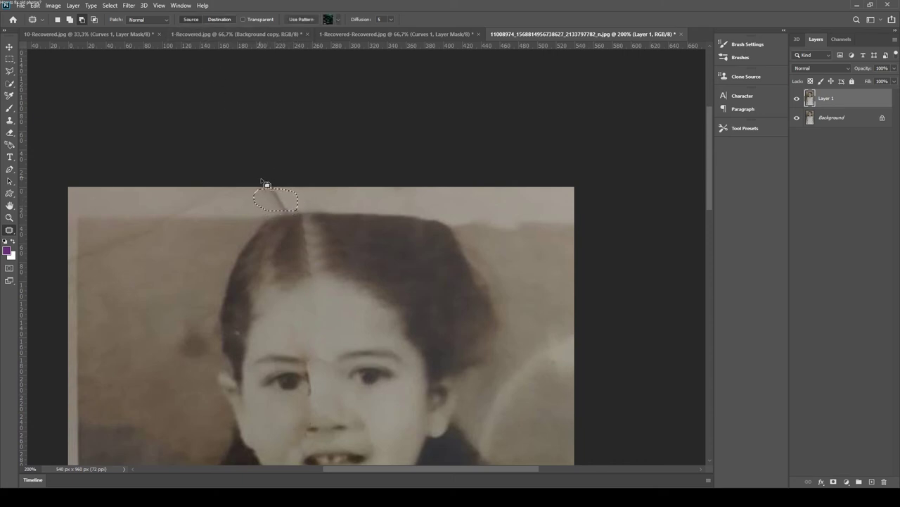
{"action": "left_click_drag", "start_coordinate": [274, 205], "coordinate": [218, 206]}
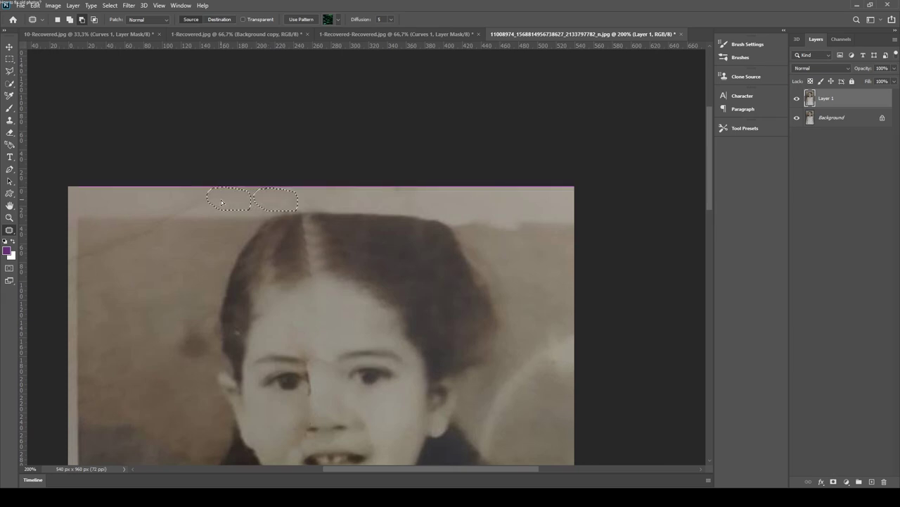
{"action": "left_click", "coordinate": [223, 240]}
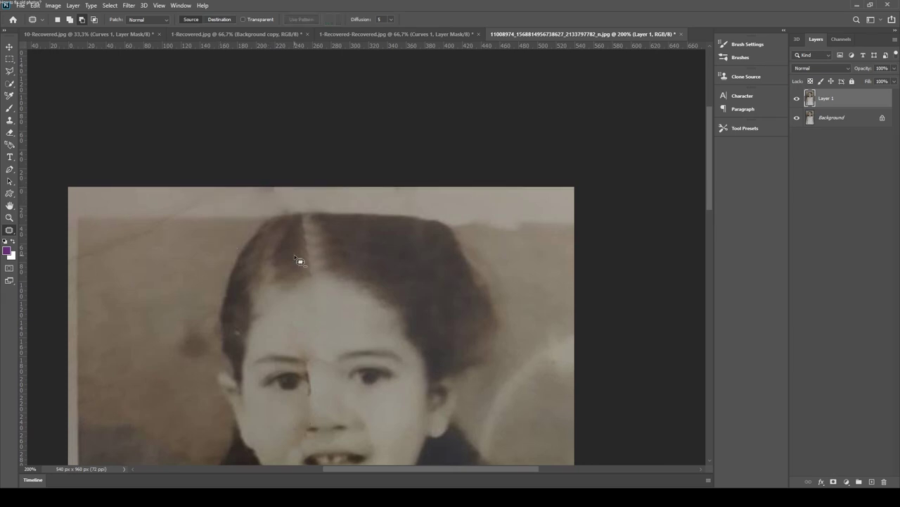
{"action": "scroll", "coordinate": [320, 252], "scroll_direction": "down", "scroll_amount": 1}
{"action": "scroll", "coordinate": [320, 251], "scroll_direction": "down", "scroll_amount": 1}
{"action": "scroll", "coordinate": [347, 263], "scroll_direction": "down", "scroll_amount": 2}
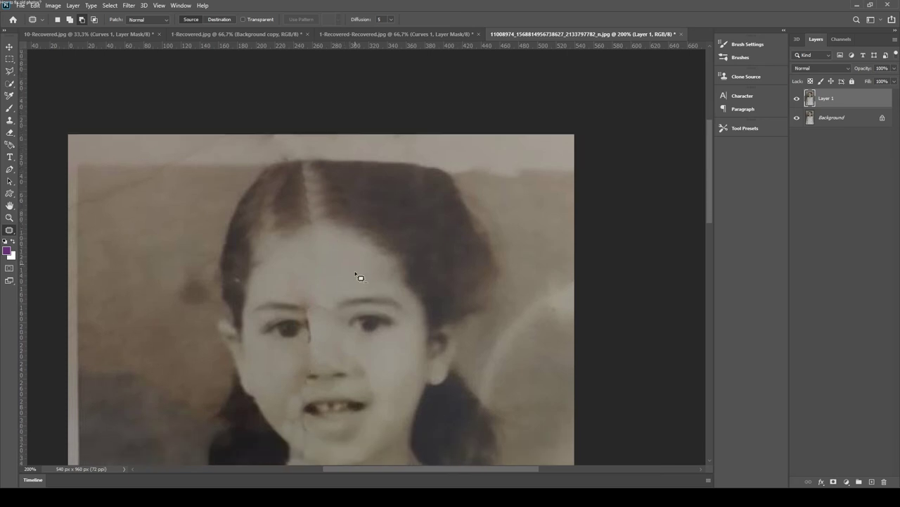
{"action": "scroll", "coordinate": [357, 277], "scroll_direction": "down", "scroll_amount": 3}
{"action": "scroll", "coordinate": [357, 269], "scroll_direction": "down", "scroll_amount": 1}
{"action": "scroll", "coordinate": [355, 273], "scroll_direction": "down", "scroll_amount": 2}
{"action": "scroll", "coordinate": [354, 269], "scroll_direction": "down", "scroll_amount": 2}
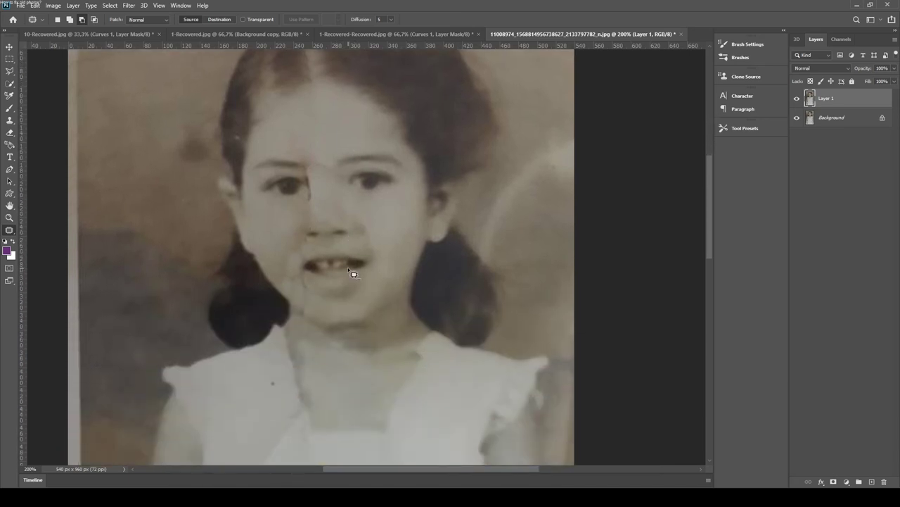
{"action": "scroll", "coordinate": [358, 282], "scroll_direction": "down", "scroll_amount": 2}
{"action": "left_click_drag", "start_coordinate": [353, 280], "coordinate": [373, 275]}
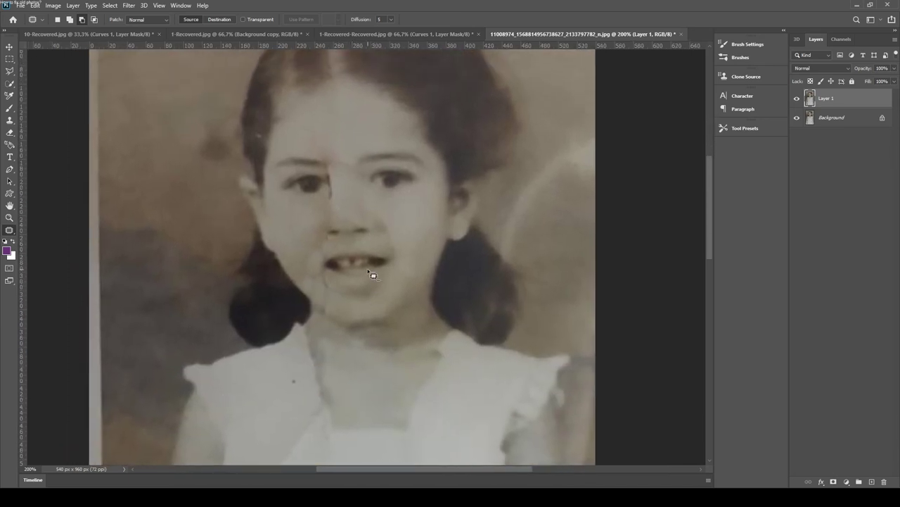
{"action": "scroll", "coordinate": [363, 280], "scroll_direction": "up", "scroll_amount": 2}
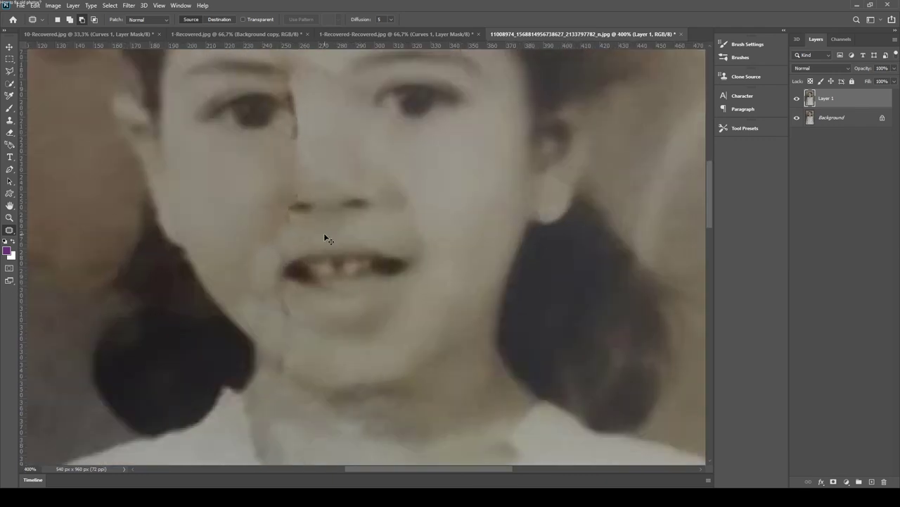
Patch clean skin from beside the nose over the crack on the nose bridge.
{"action": "scroll", "coordinate": [324, 237], "scroll_direction": "up", "scroll_amount": 1}
{"action": "mouse_move", "coordinate": [306, 123]}
{"action": "left_mouse_down"}
{"action": "mouse_move", "coordinate": [362, 277]}
{"action": "mouse_move", "coordinate": [338, 237]}
{"action": "mouse_move", "coordinate": [380, 273]}
{"action": "mouse_move", "coordinate": [389, 257]}
{"action": "left_mouse_up"}
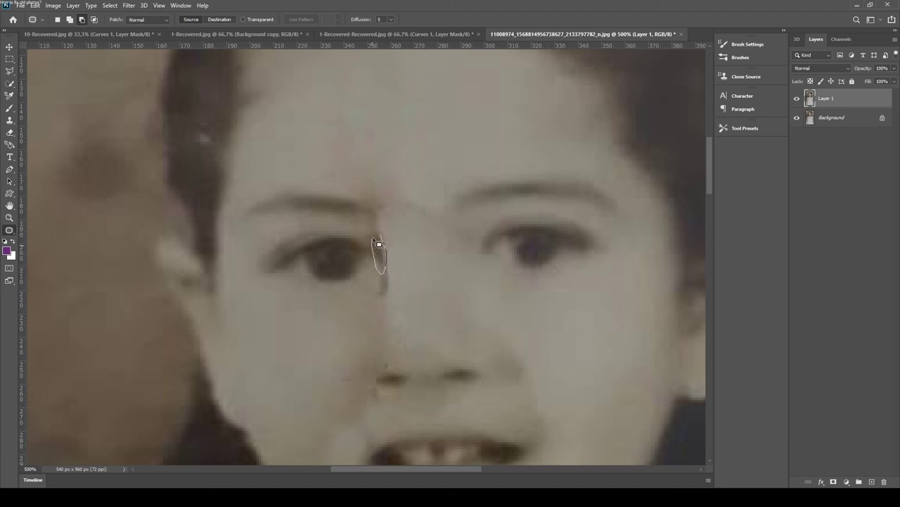
{"action": "left_click_drag", "start_coordinate": [382, 245], "coordinate": [383, 254]}
{"action": "left_click", "coordinate": [391, 275]}
{"action": "mouse_move", "coordinate": [444, 273]}
{"action": "left_mouse_down"}
{"action": "mouse_move", "coordinate": [460, 261]}
{"action": "mouse_move", "coordinate": [454, 251]}
{"action": "left_mouse_up"}
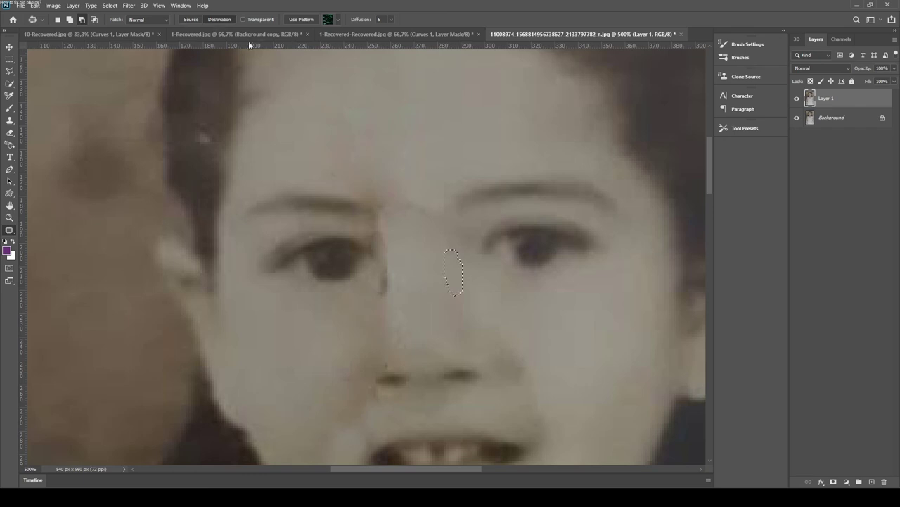
{"action": "left_click_drag", "start_coordinate": [454, 273], "coordinate": [379, 275]}
{"action": "left_click", "coordinate": [343, 306]}
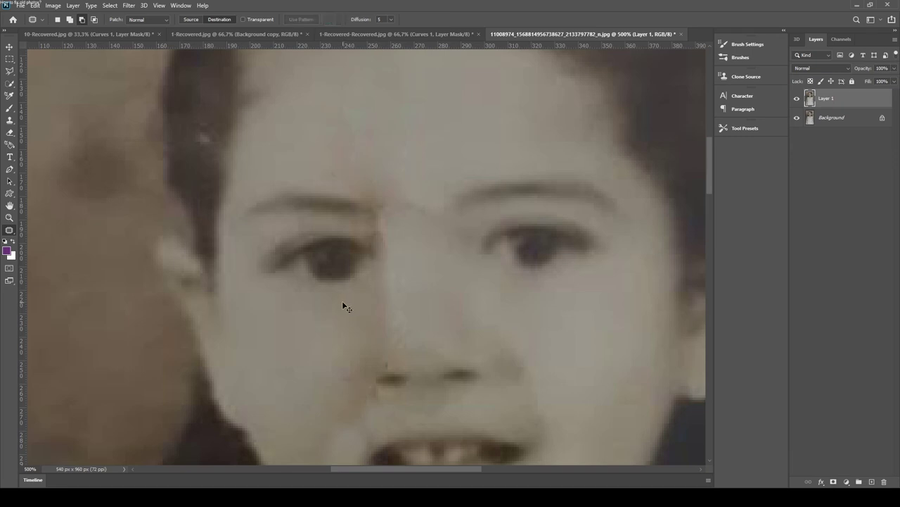
Patch clean skin from right of the nose onto the cheek blemish.
{"action": "scroll", "coordinate": [404, 316], "scroll_direction": "down", "scroll_amount": 3}
{"action": "scroll", "coordinate": [402, 319], "scroll_direction": "down", "scroll_amount": 2}
{"action": "mouse_move", "coordinate": [492, 288]}
{"action": "left_mouse_down"}
{"action": "mouse_move", "coordinate": [518, 345]}
{"action": "mouse_move", "coordinate": [513, 282]}
{"action": "mouse_move", "coordinate": [491, 284]}
{"action": "left_mouse_up"}
{"action": "left_click_drag", "start_coordinate": [528, 338], "coordinate": [358, 346]}
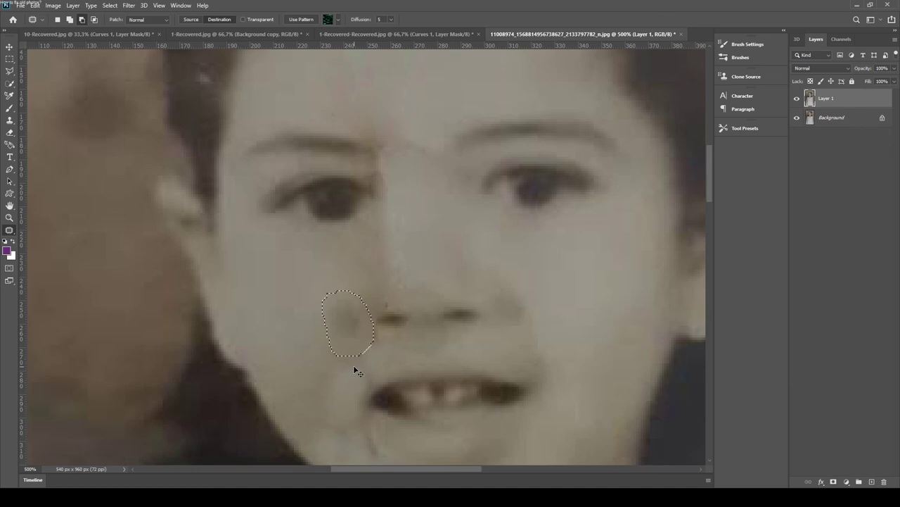
{"action": "key", "text": "ctrl+d"}
Patch the chin blemish with clean skin, then zoom out to see the girl.
{"action": "scroll", "coordinate": [535, 255], "scroll_direction": "down", "scroll_amount": 2}
{"action": "scroll", "coordinate": [532, 265], "scroll_direction": "down", "scroll_amount": 1}
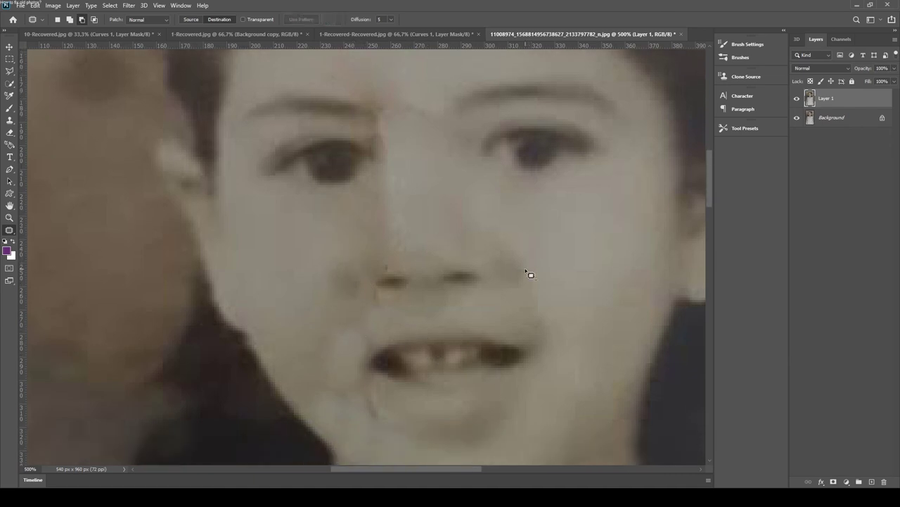
{"action": "scroll", "coordinate": [527, 275], "scroll_direction": "down", "scroll_amount": 2}
{"action": "scroll", "coordinate": [518, 305], "scroll_direction": "down", "scroll_amount": 1}
{"action": "scroll", "coordinate": [517, 306], "scroll_direction": "down", "scroll_amount": 1}
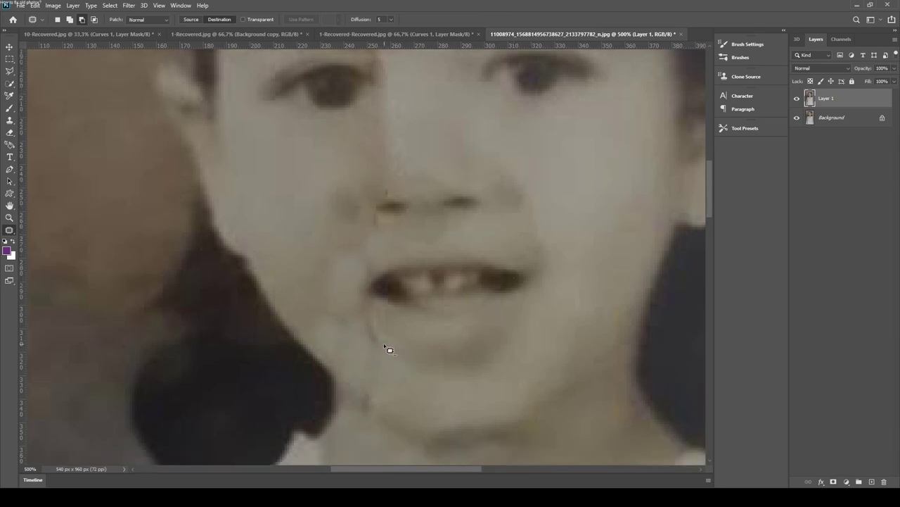
{"action": "left_click_drag", "start_coordinate": [365, 321], "coordinate": [383, 344]}
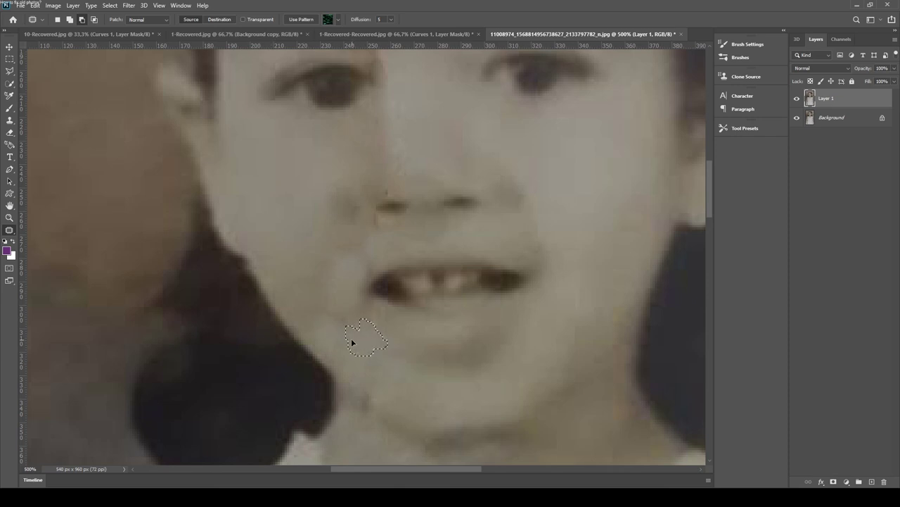
{"action": "left_click_drag", "start_coordinate": [348, 339], "coordinate": [317, 344]}
{"action": "key", "text": "ctrl+d"}
{"action": "key", "text": "ctrl+minus"}
{"action": "key", "text": "ctrl+minus"}
{"action": "key", "text": "ctrl+minus"}
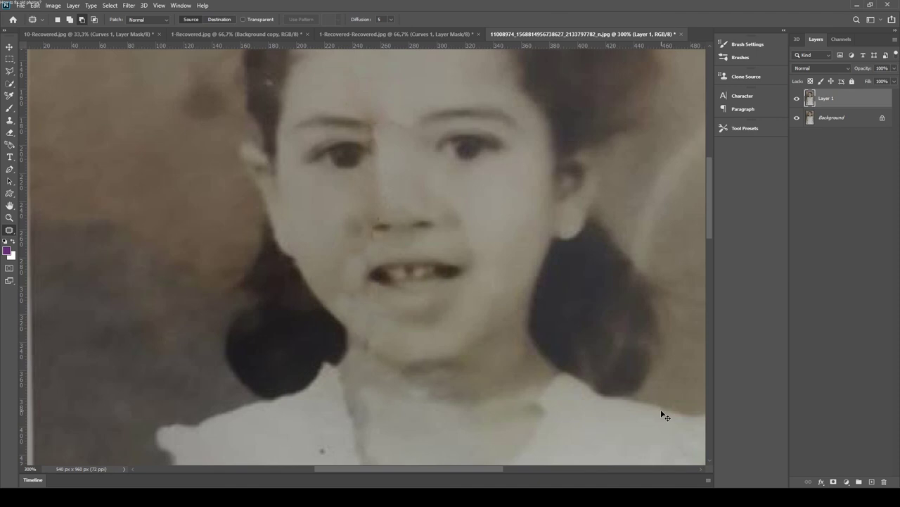
{"action": "key", "text": "ctrl+minus"}
{"action": "key", "text": "ctrl+minus"}
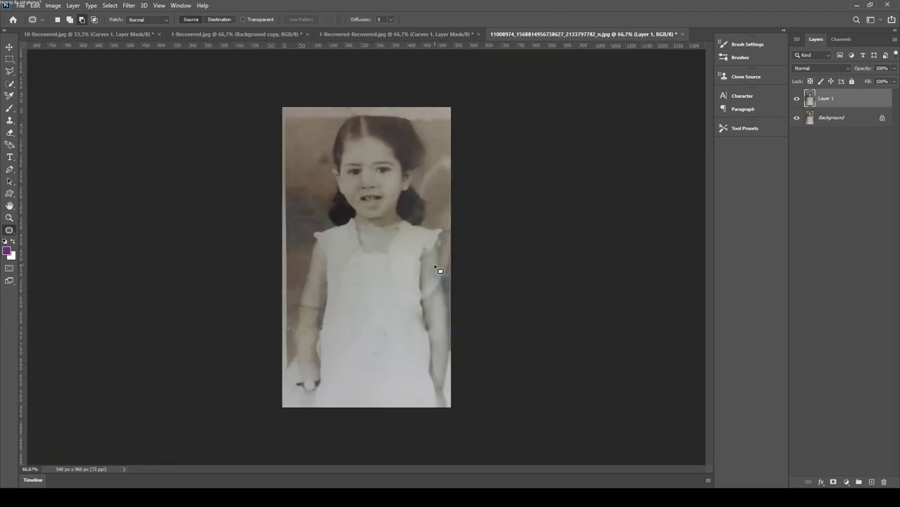
Toggle Layer 1's visibility to compare the retouch against the original.
{"action": "left_click", "coordinate": [798, 99]}
{"action": "left_click", "coordinate": [798, 99]}
{"action": "left_click", "coordinate": [798, 99]}
Zoom in on the right arm and set the Patch tool to Destination mode.
{"action": "key", "text": "ctrl+plus"}
{"action": "key", "text": "ctrl+plus"}
{"action": "key", "text": "ctrl+plus"}
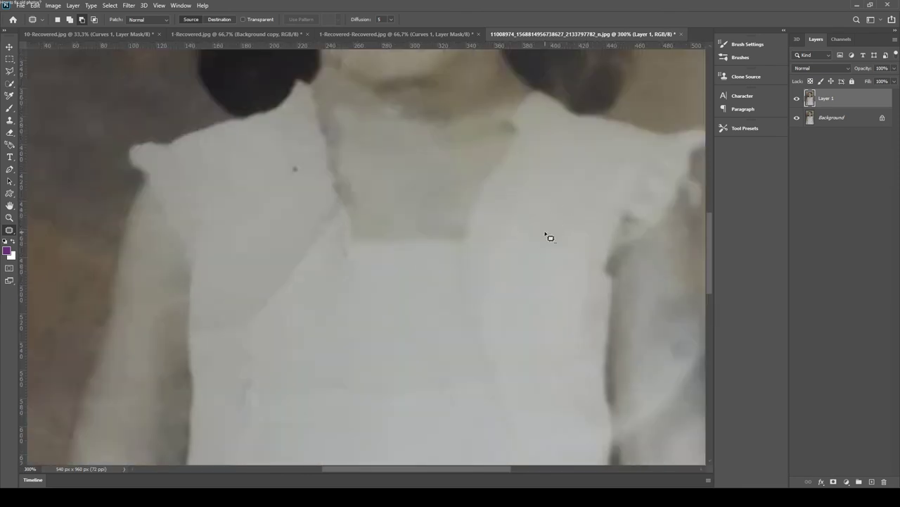
{"action": "scroll", "coordinate": [534, 257], "scroll_direction": "down", "scroll_amount": 2}
{"action": "left_click_drag", "start_coordinate": [581, 272], "coordinate": [424, 203]}
{"action": "mouse_move", "coordinate": [498, 306]}
{"action": "left_mouse_down"}
{"action": "mouse_move", "coordinate": [427, 283]}
{"action": "mouse_move", "coordinate": [424, 247]}
{"action": "left_mouse_up"}
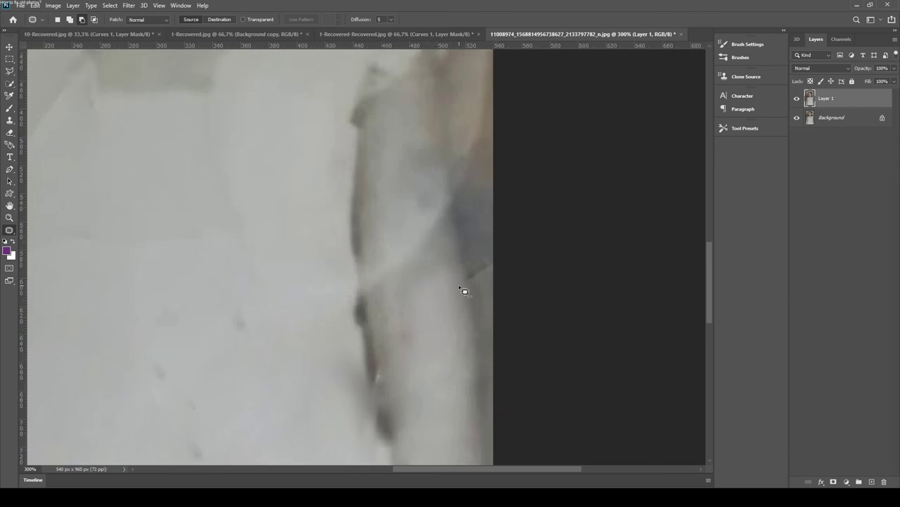
{"action": "left_click", "coordinate": [217, 19]}
{"action": "mouse_move", "coordinate": [446, 298]}
{"action": "left_mouse_down"}
{"action": "mouse_move", "coordinate": [395, 318]}
{"action": "mouse_move", "coordinate": [379, 356]}
{"action": "mouse_move", "coordinate": [465, 347]}
{"action": "mouse_move", "coordinate": [477, 324]}
{"action": "mouse_move", "coordinate": [437, 277]}
{"action": "left_mouse_up"}
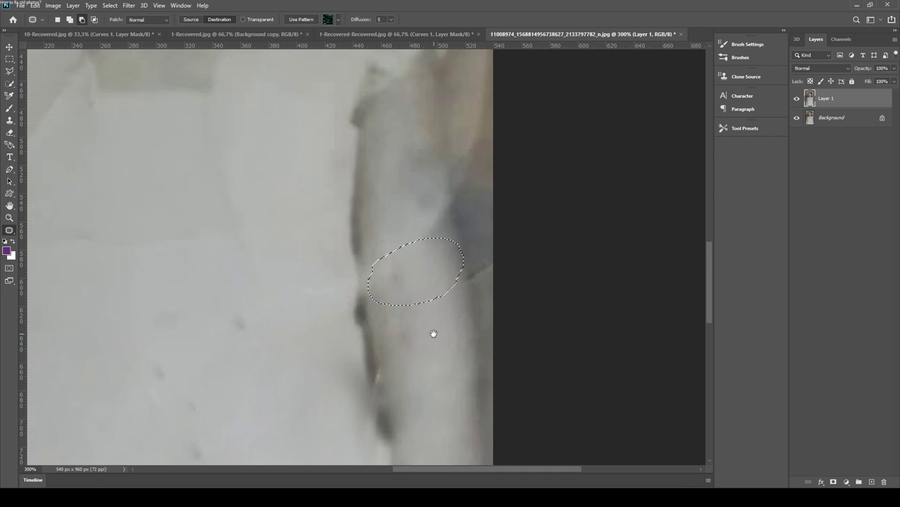
{"action": "left_click_drag", "start_coordinate": [433, 333], "coordinate": [456, 261]}
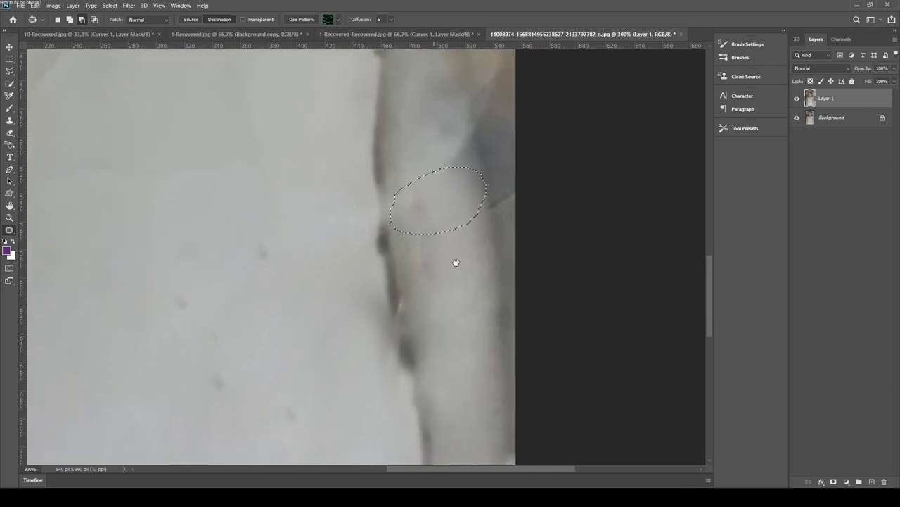
{"action": "key", "text": "ctrl+d"}
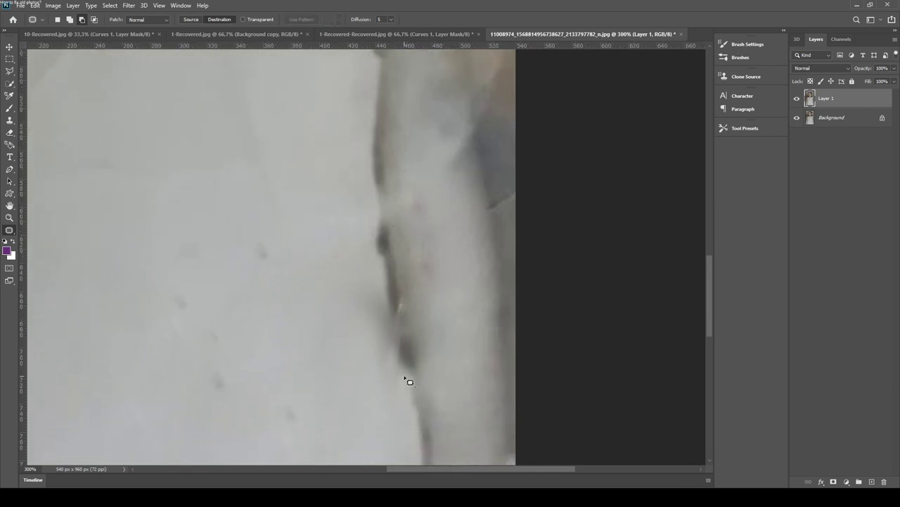
Patch the dark stain on the arm's edge, then zoom out to the whole photo.
{"action": "left_click_drag", "start_coordinate": [394, 316], "coordinate": [380, 290]}
{"action": "key", "text": "z"}
{"action": "key", "text": "j"}
{"action": "mouse_move", "coordinate": [324, 403]}
{"action": "left_mouse_down"}
{"action": "mouse_move", "coordinate": [249, 251]}
{"action": "mouse_move", "coordinate": [295, 434]}
{"action": "mouse_move", "coordinate": [322, 397]}
{"action": "left_mouse_up"}
{"action": "left_click_drag", "start_coordinate": [273, 366], "coordinate": [311, 394]}
{"action": "key", "text": "ctrl+d"}
{"action": "scroll", "coordinate": [439, 361], "scroll_direction": "up", "scroll_amount": 3}
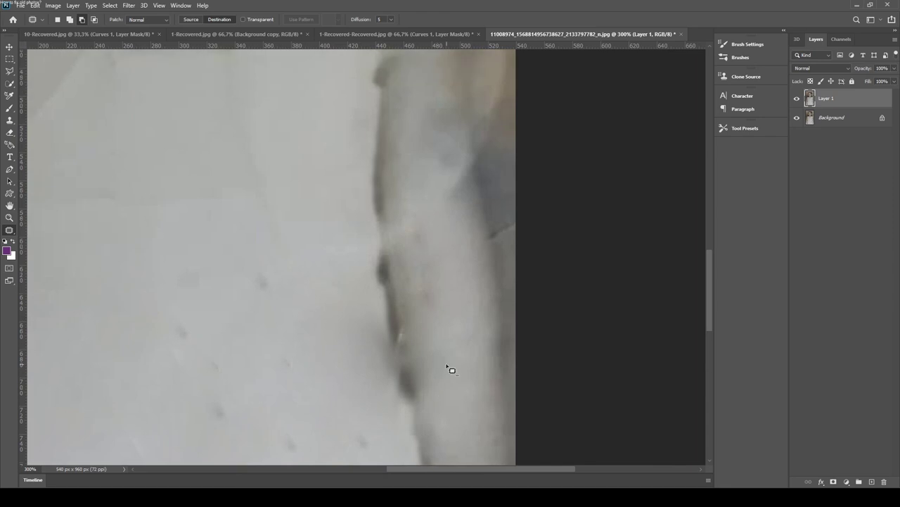
{"action": "scroll", "coordinate": [443, 366], "scroll_direction": "up", "scroll_amount": 2}
{"action": "scroll", "coordinate": [443, 367], "scroll_direction": "up", "scroll_amount": 3}
{"action": "scroll", "coordinate": [438, 376], "scroll_direction": "up", "scroll_amount": 3}
{"action": "scroll", "coordinate": [437, 382], "scroll_direction": "up", "scroll_amount": 2}
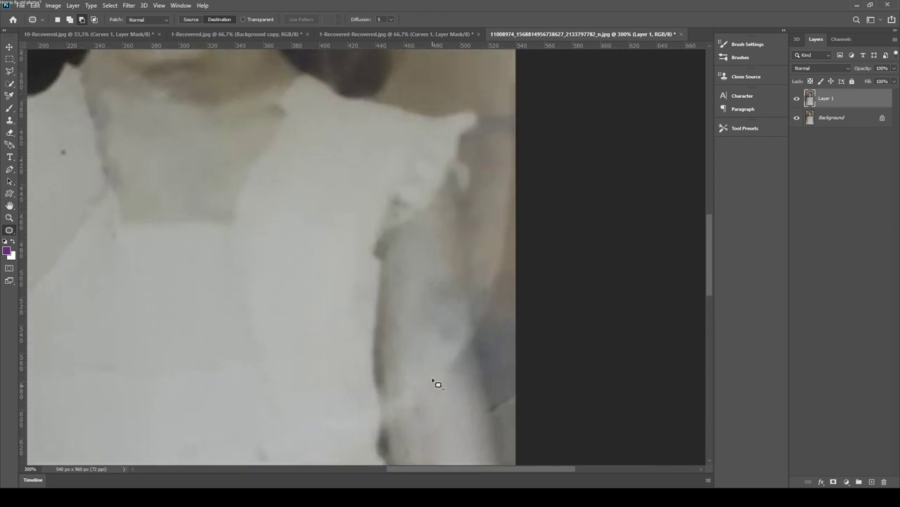
{"action": "scroll", "coordinate": [434, 382], "scroll_direction": "up", "scroll_amount": 3}
{"action": "scroll", "coordinate": [434, 382], "scroll_direction": "up", "scroll_amount": 2}
{"action": "scroll", "coordinate": [436, 382], "scroll_direction": "up", "scroll_amount": 2}
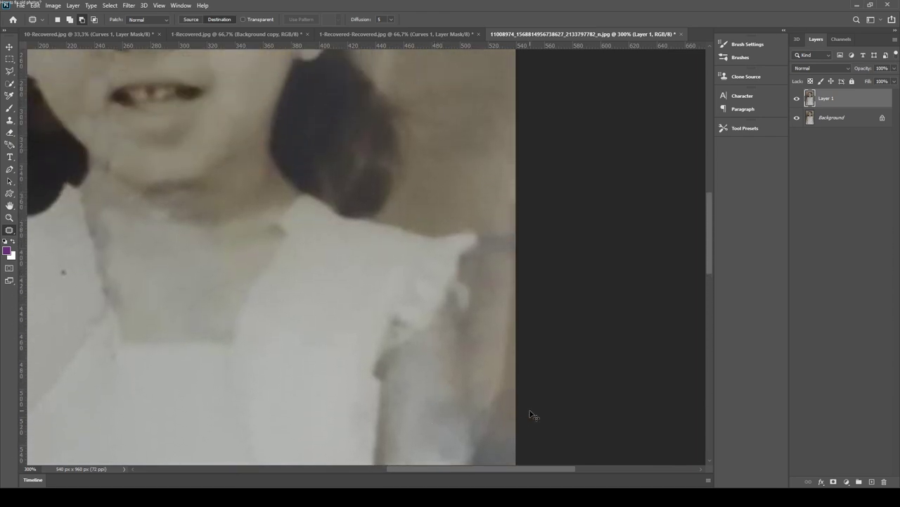
{"action": "key", "text": "ctrl+1"}
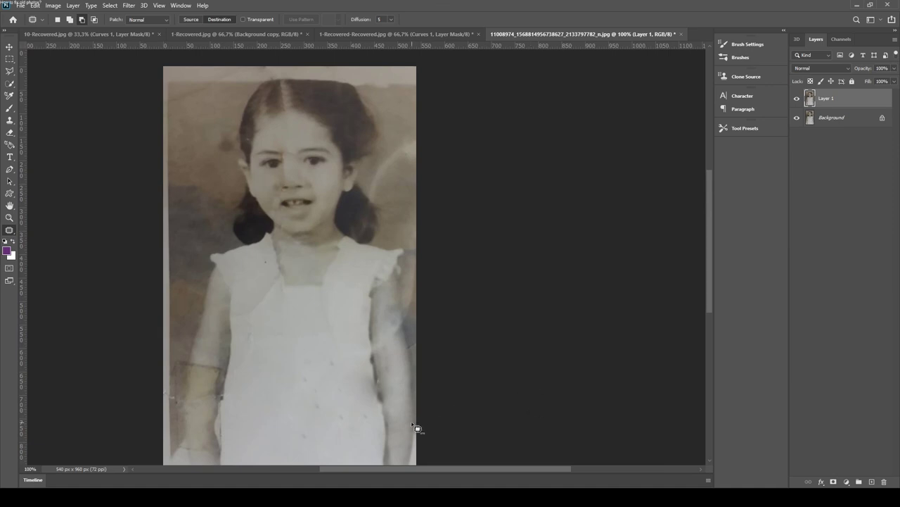
Zoom in on the left arm and patch clean skin over the upper arm crack.
{"action": "left_click_drag", "start_coordinate": [310, 373], "coordinate": [422, 292]}
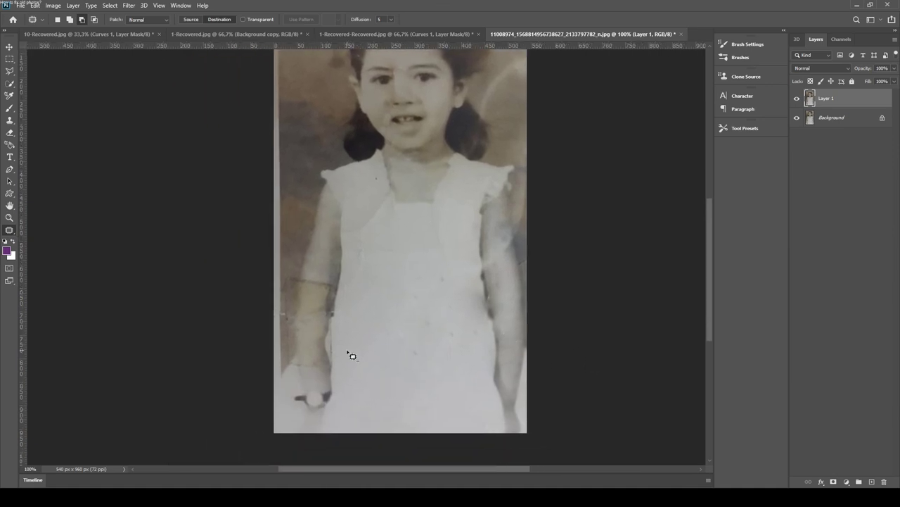
{"action": "key", "text": "ctrl+plus"}
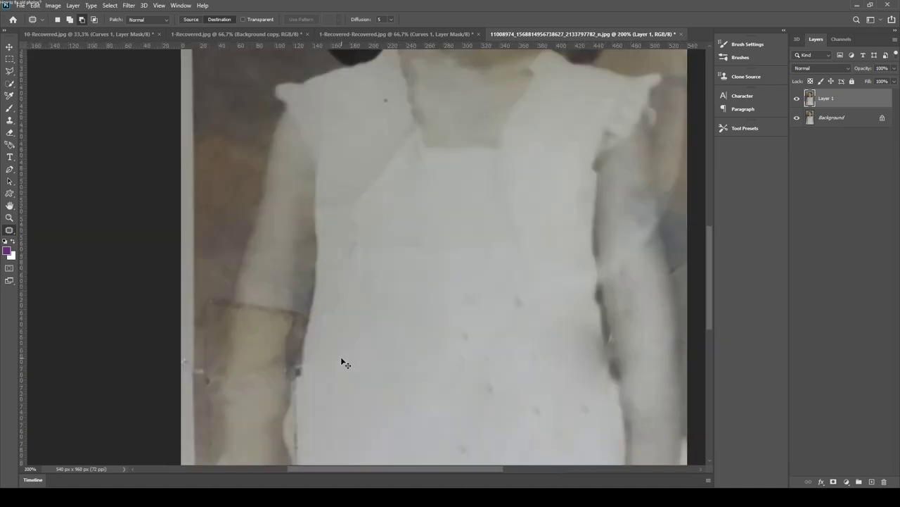
{"action": "key", "text": "ctrl+plus"}
{"action": "left_click_drag", "start_coordinate": [308, 331], "coordinate": [441, 183]}
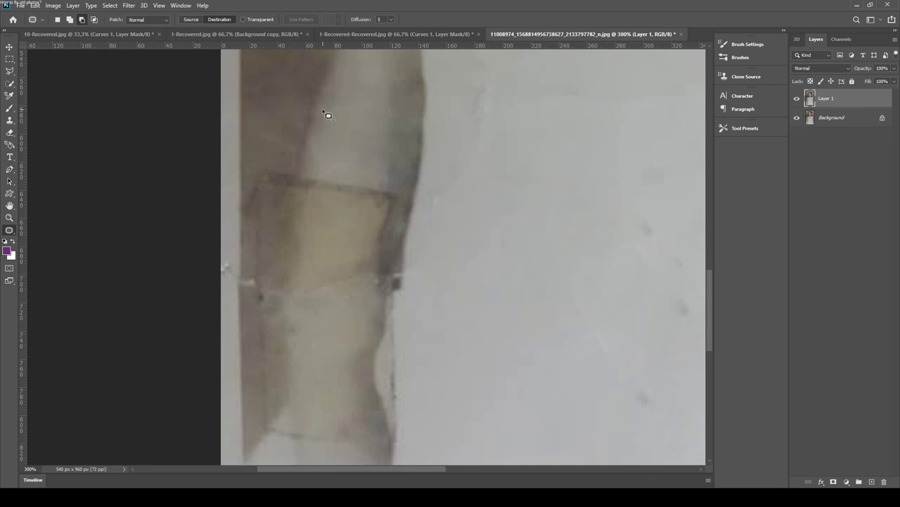
{"action": "mouse_move", "coordinate": [356, 187]}
{"action": "left_mouse_down"}
{"action": "mouse_move", "coordinate": [386, 184]}
{"action": "mouse_move", "coordinate": [389, 136]}
{"action": "mouse_move", "coordinate": [327, 110]}
{"action": "left_mouse_up"}
{"action": "mouse_move", "coordinate": [348, 140]}
{"action": "left_mouse_down"}
{"action": "mouse_move", "coordinate": [336, 182]}
{"action": "mouse_move", "coordinate": [317, 203]}
{"action": "mouse_move", "coordinate": [312, 284]}
{"action": "mouse_move", "coordinate": [326, 356]}
{"action": "mouse_move", "coordinate": [364, 197]}
{"action": "mouse_move", "coordinate": [353, 231]}
{"action": "mouse_move", "coordinate": [349, 156]}
{"action": "left_mouse_up"}
Outline the cracked area lower on the arm and clear the selections.
{"action": "scroll", "coordinate": [342, 242], "scroll_direction": "down", "scroll_amount": 1}
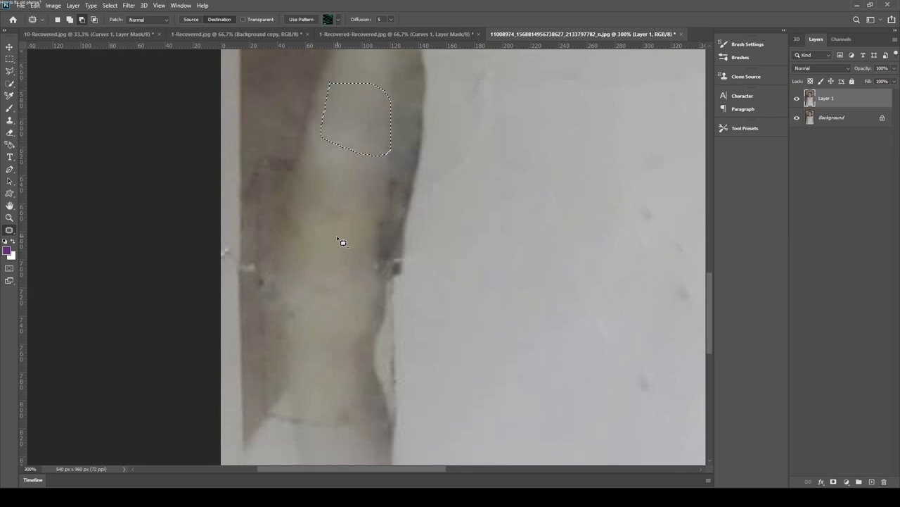
{"action": "scroll", "coordinate": [343, 240], "scroll_direction": "down", "scroll_amount": 2}
{"action": "scroll", "coordinate": [339, 241], "scroll_direction": "down", "scroll_amount": 4}
{"action": "scroll", "coordinate": [335, 243], "scroll_direction": "down", "scroll_amount": 1}
{"action": "scroll", "coordinate": [334, 246], "scroll_direction": "down", "scroll_amount": 1}
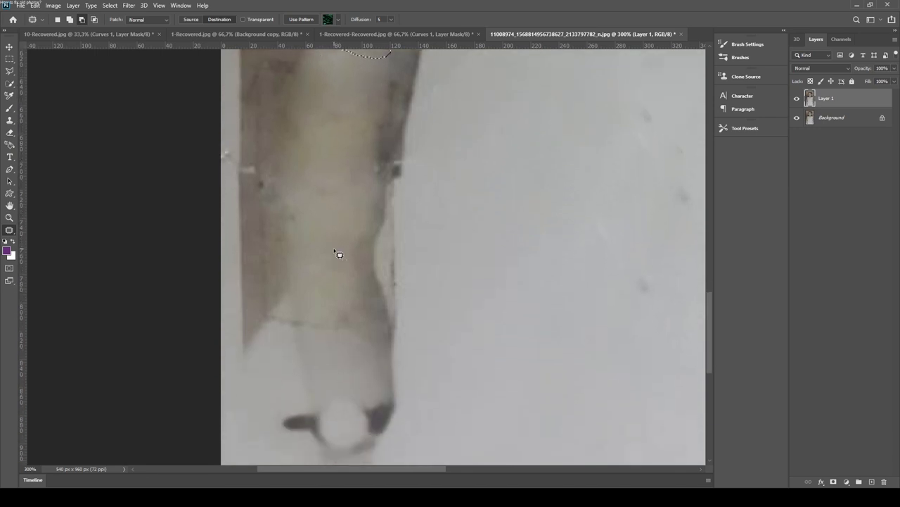
{"action": "scroll", "coordinate": [328, 235], "scroll_direction": "down", "scroll_amount": 2}
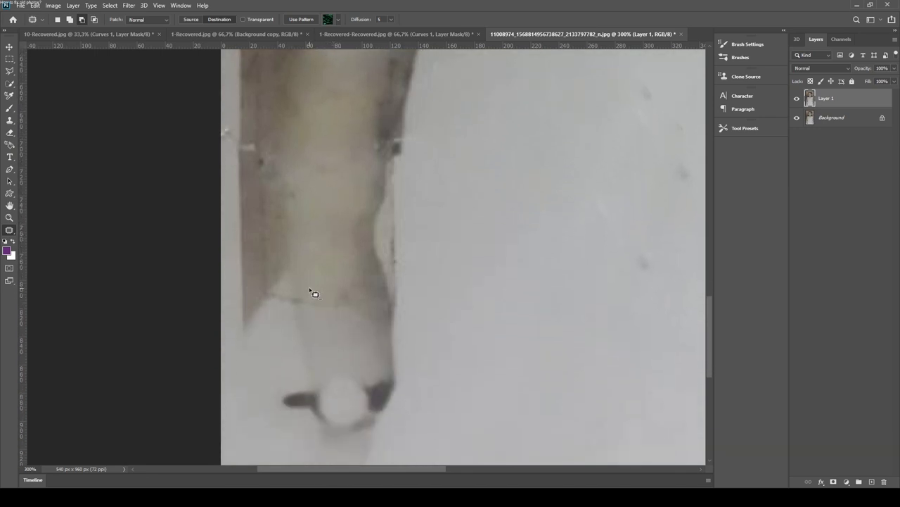
{"action": "mouse_move", "coordinate": [382, 336]}
{"action": "left_mouse_down"}
{"action": "mouse_move", "coordinate": [343, 324]}
{"action": "mouse_move", "coordinate": [334, 362]}
{"action": "mouse_move", "coordinate": [384, 353]}
{"action": "left_mouse_up"}
{"action": "left_click", "coordinate": [346, 323]}
{"action": "left_click", "coordinate": [384, 328]}
Patch the cracked area on the forearm, then zoom out to the whole girl.
{"action": "scroll", "coordinate": [347, 281], "scroll_direction": "up", "scroll_amount": 1}
{"action": "scroll", "coordinate": [345, 283], "scroll_direction": "up", "scroll_amount": 1}
{"action": "scroll", "coordinate": [344, 297], "scroll_direction": "up", "scroll_amount": 1}
{"action": "scroll", "coordinate": [345, 307], "scroll_direction": "up", "scroll_amount": 1}
{"action": "left_click", "coordinate": [345, 309]}
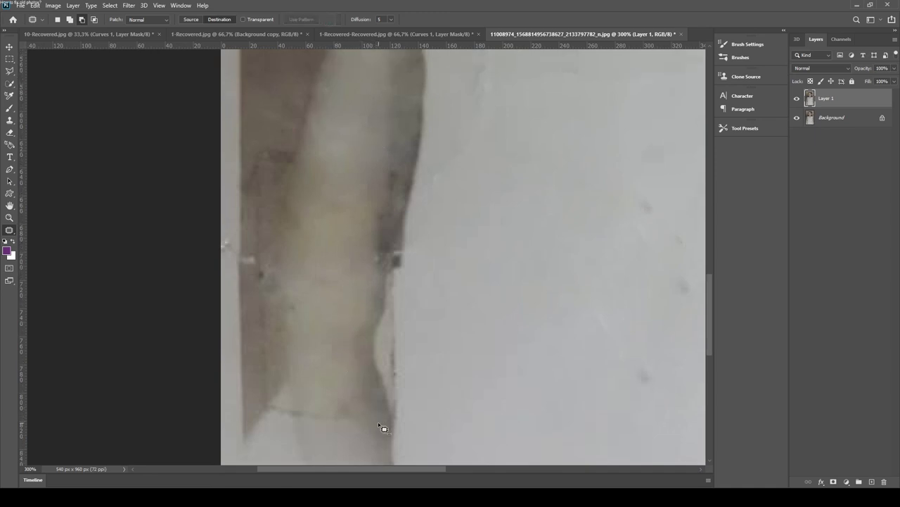
{"action": "mouse_move", "coordinate": [384, 427]}
{"action": "left_mouse_down"}
{"action": "mouse_move", "coordinate": [303, 420]}
{"action": "mouse_move", "coordinate": [381, 415]}
{"action": "mouse_move", "coordinate": [376, 426]}
{"action": "left_mouse_up"}
{"action": "scroll", "coordinate": [366, 404], "scroll_direction": "down", "scroll_amount": 3}
{"action": "left_click", "coordinate": [360, 395]}
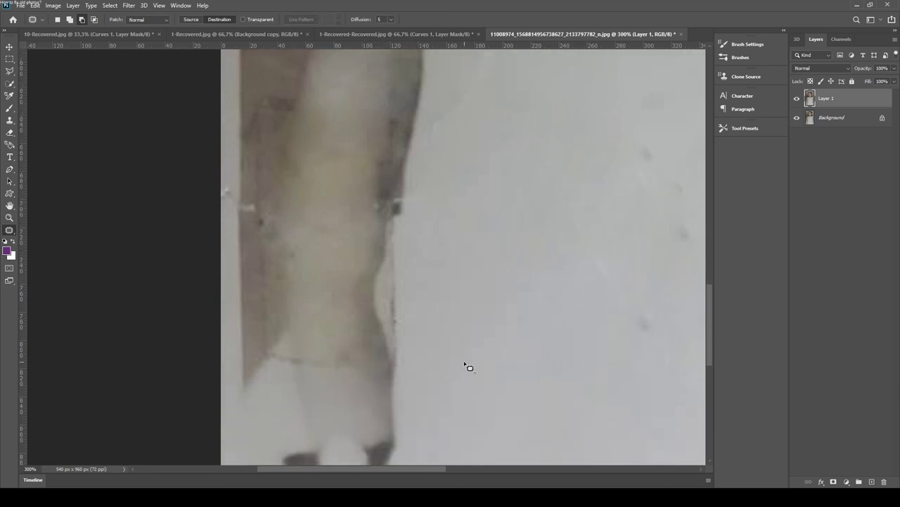
{"action": "key", "text": "ctrl+1"}
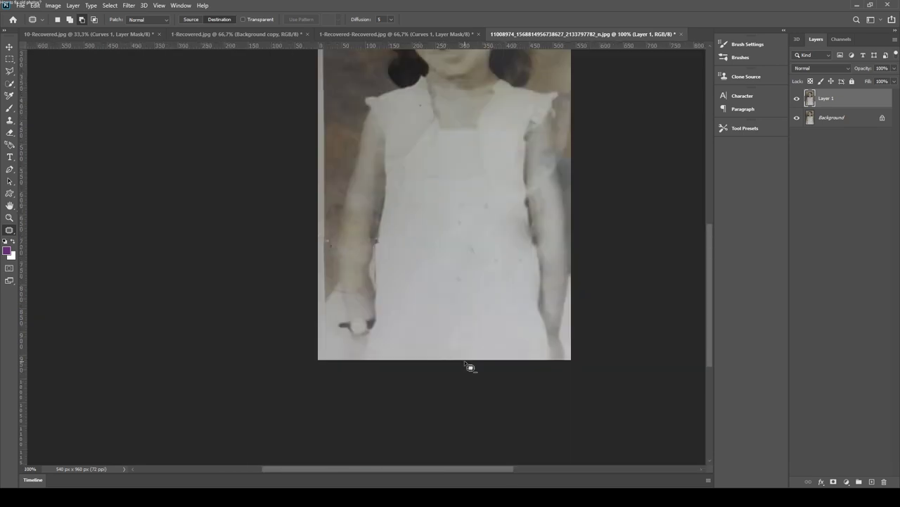
Pan to the girl's face and zoom out to review the whole portrait.
{"action": "left_click_drag", "start_coordinate": [522, 224], "coordinate": [466, 337]}
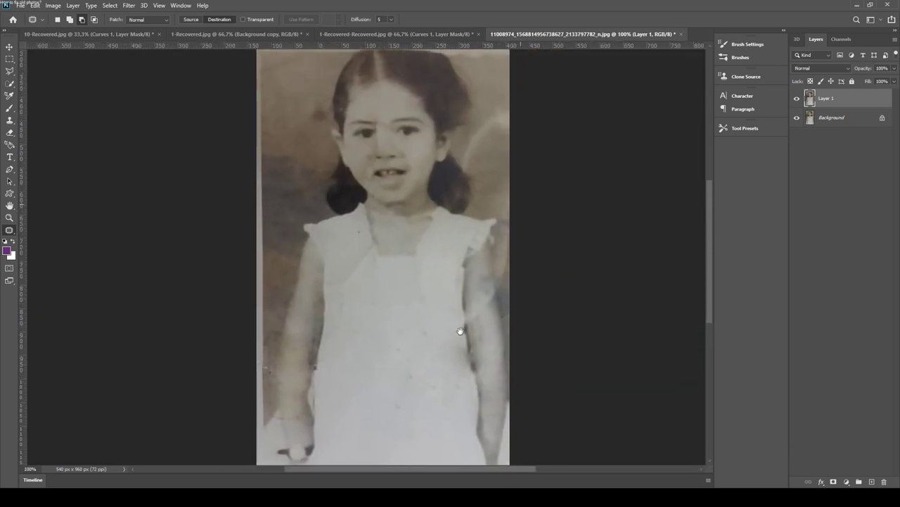
{"action": "key", "text": "ctrl+minus"}
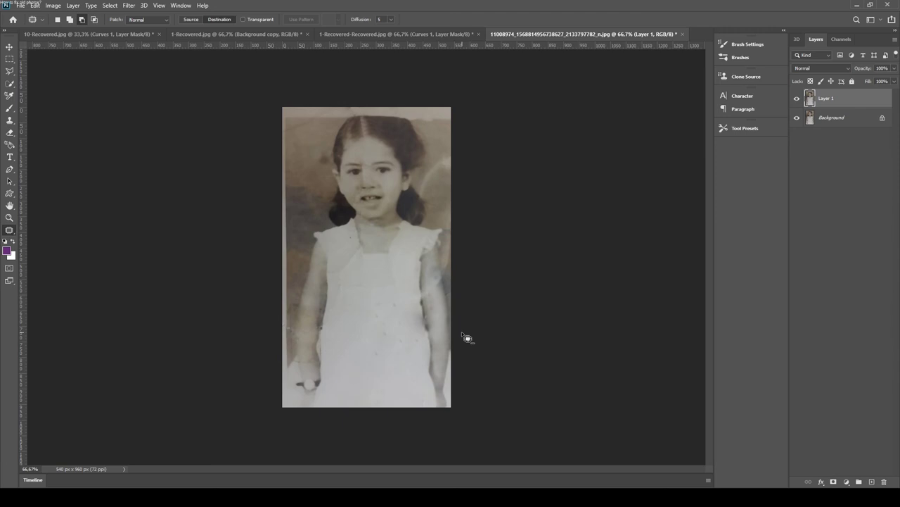